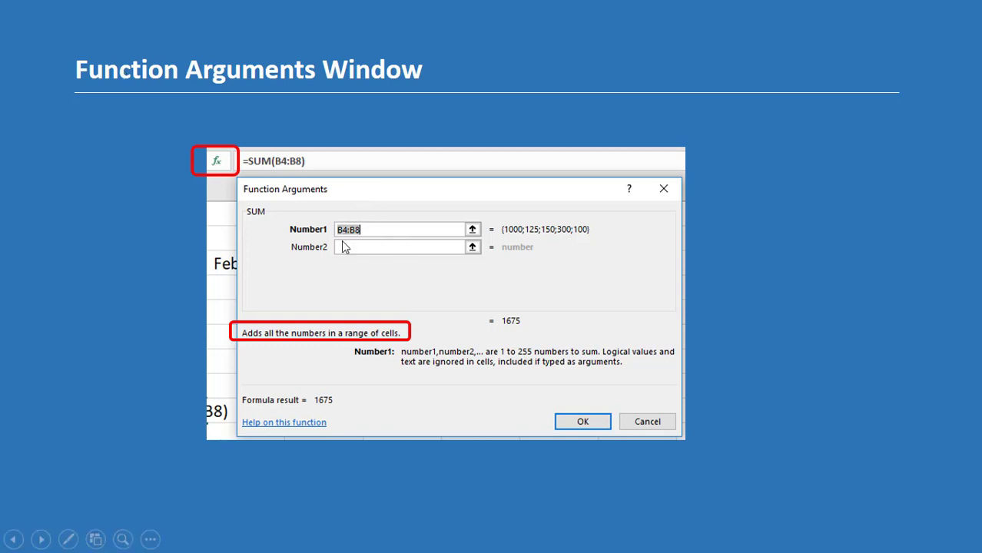
Advance through the remaining Function Arguments and Excel Functions slides and exit the slide show.
left_click(421, 285)
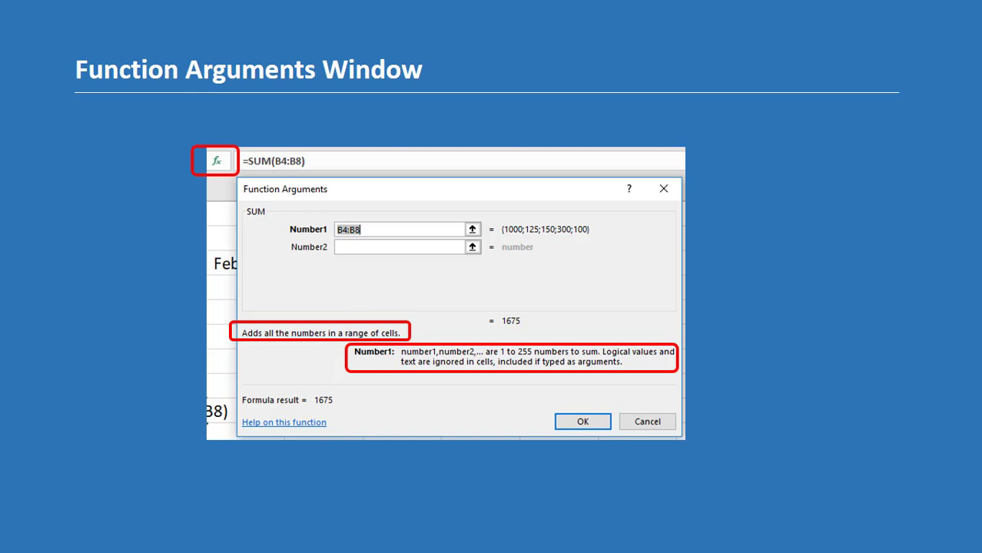
key("Right")
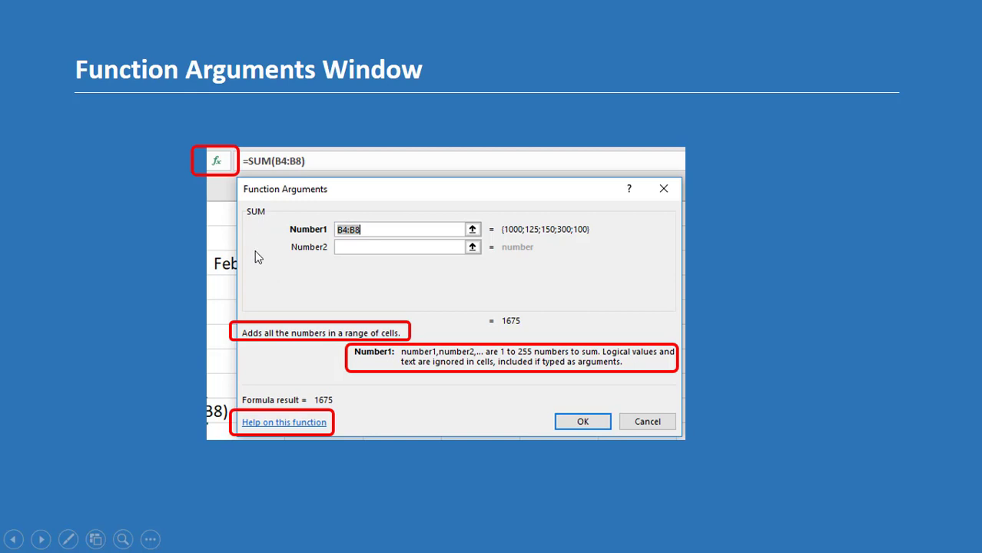
left_click(362, 404)
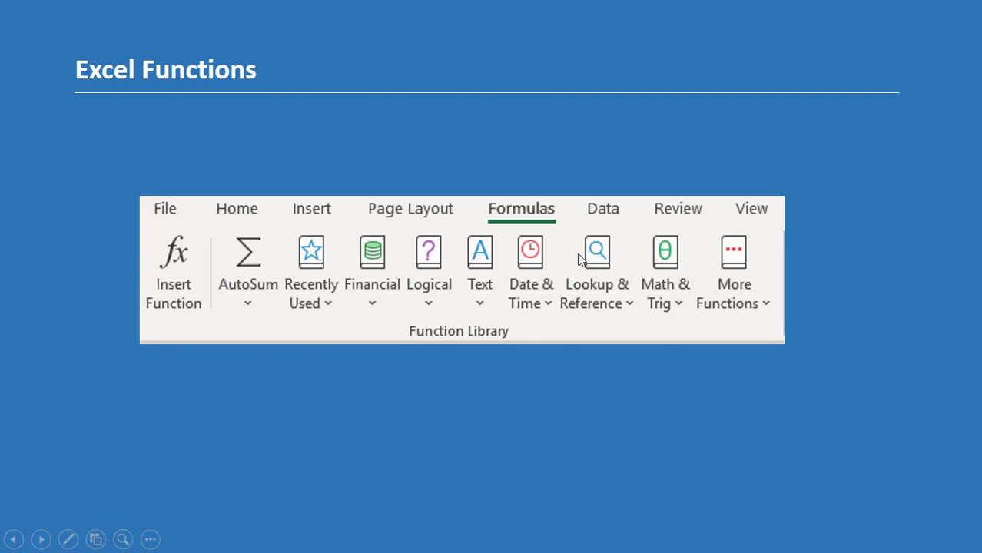
left_click(586, 328)
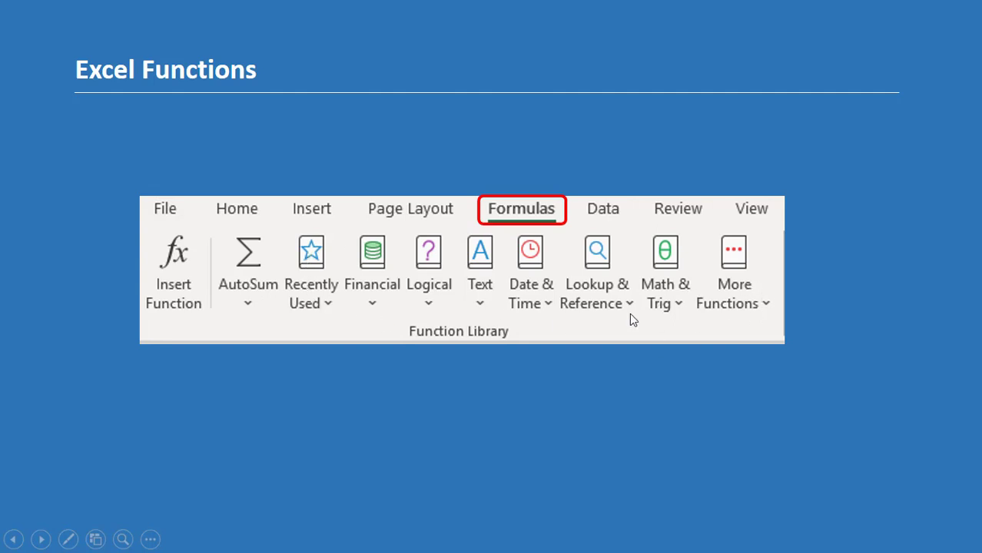
left_click(557, 365)
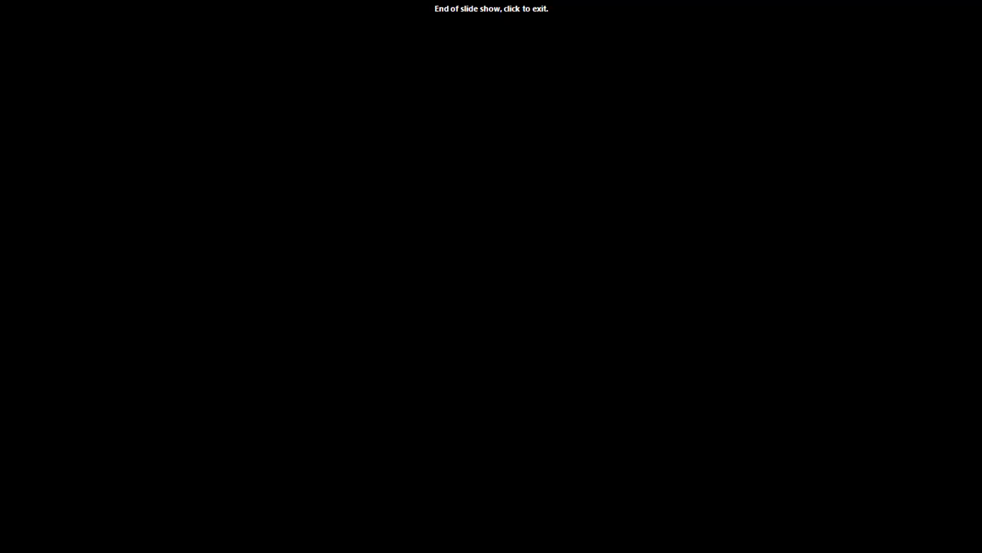
left_click(712, 375)
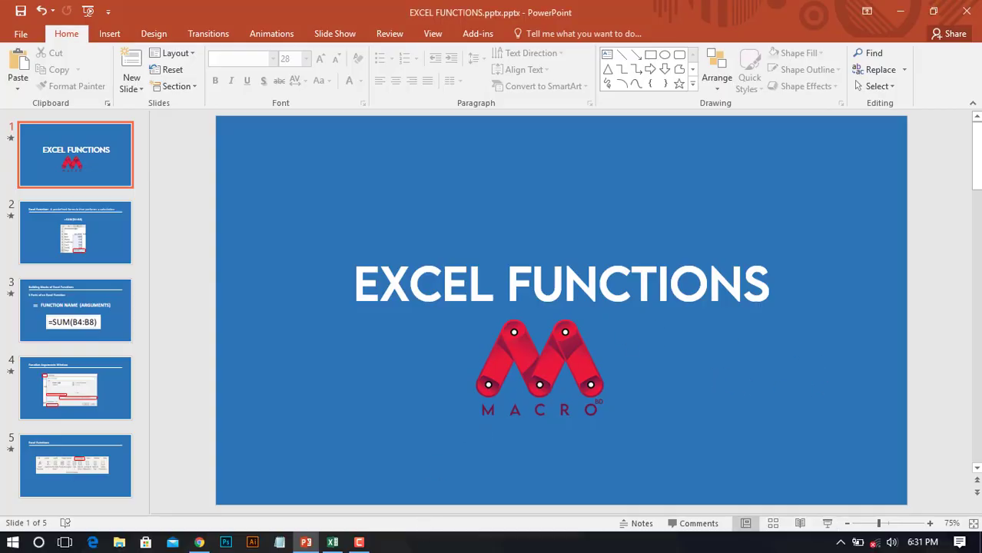
Switch to the monthly budget workbook in Excel and look over the SUM sheet's title and layout.
left_click(332, 542)
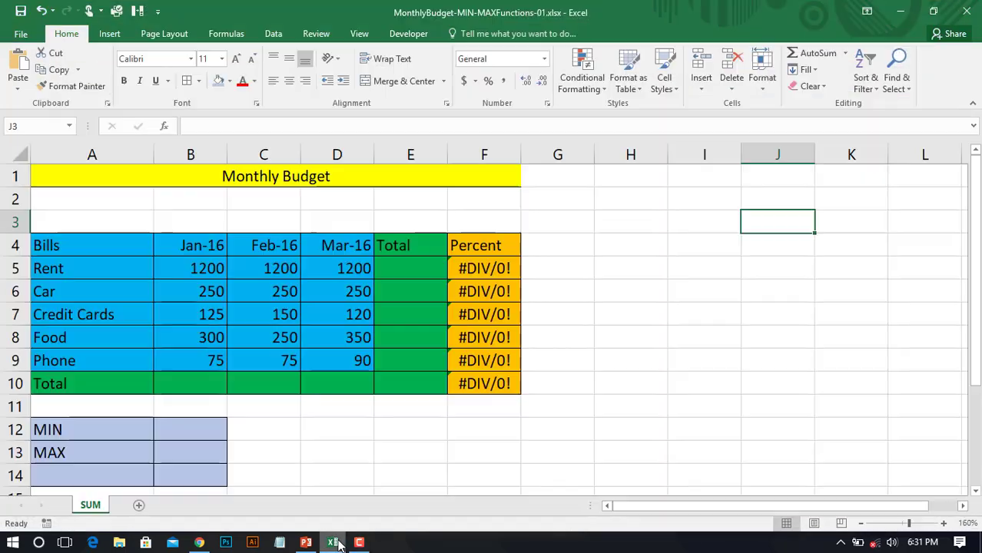
scroll(520, 404, "down", 1)
scroll(424, 461, "up", 1)
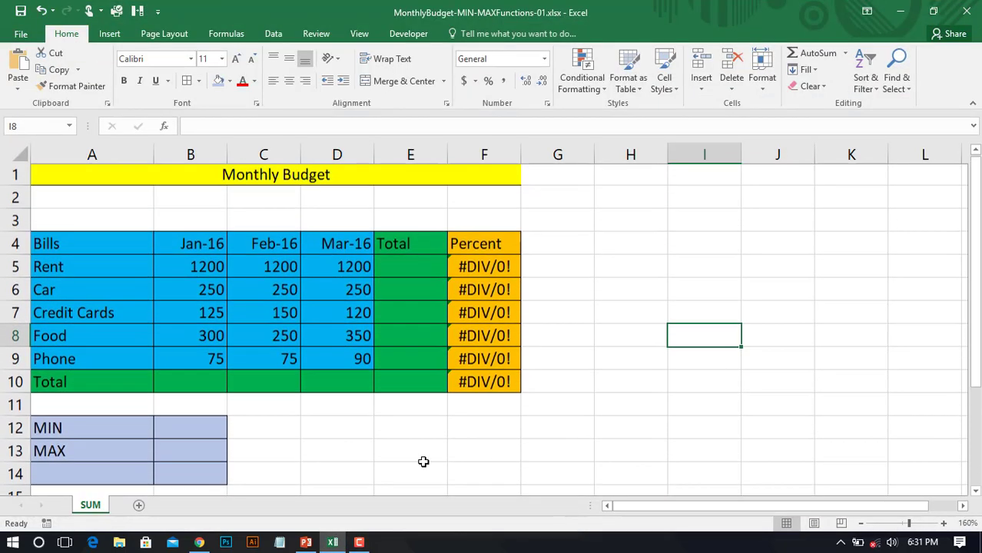
left_click(407, 460)
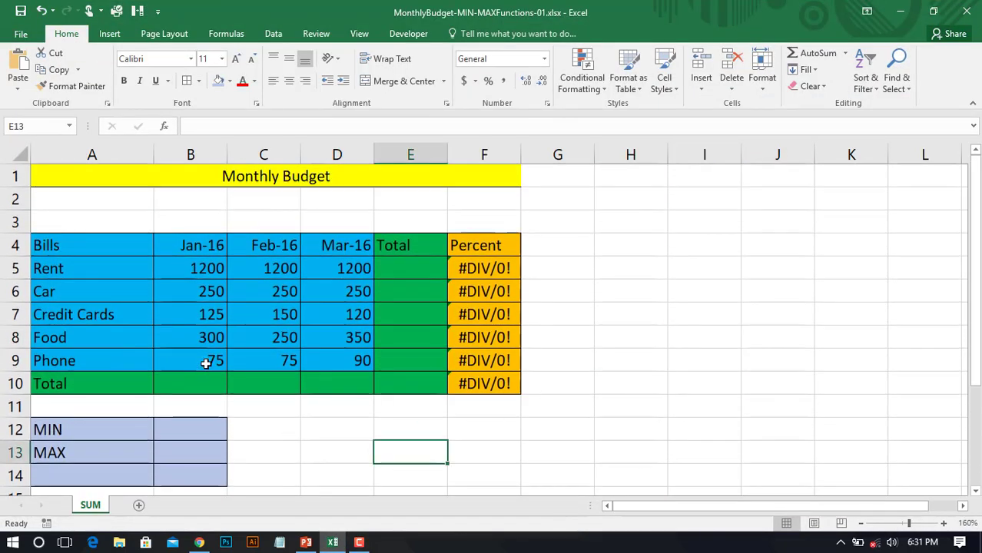
left_click(230, 175)
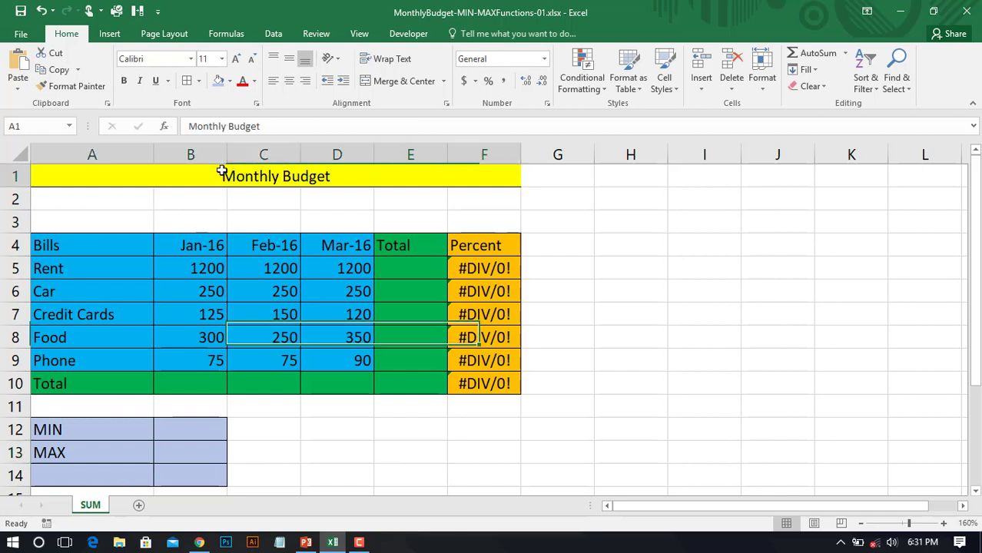
left_click(559, 221)
left_click(178, 212)
left_click(329, 213)
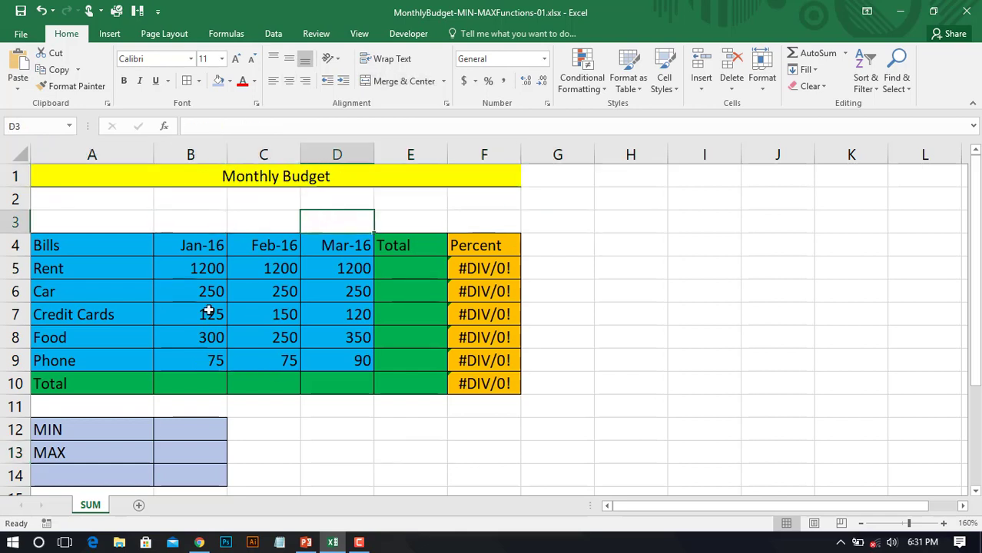
Examine the bill categories listed in column A, from Rent down to Phone.
left_click(159, 295)
left_click(103, 275)
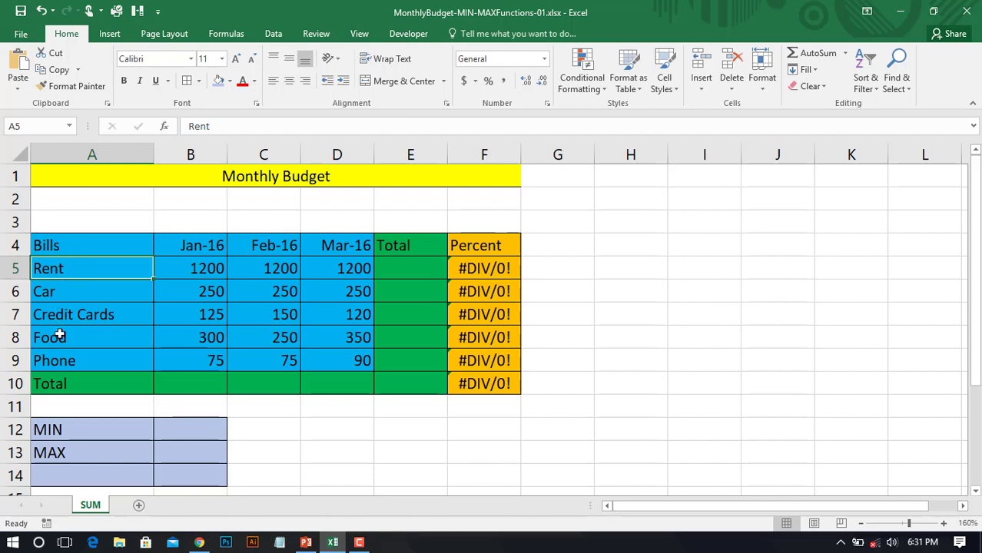
left_click(124, 340)
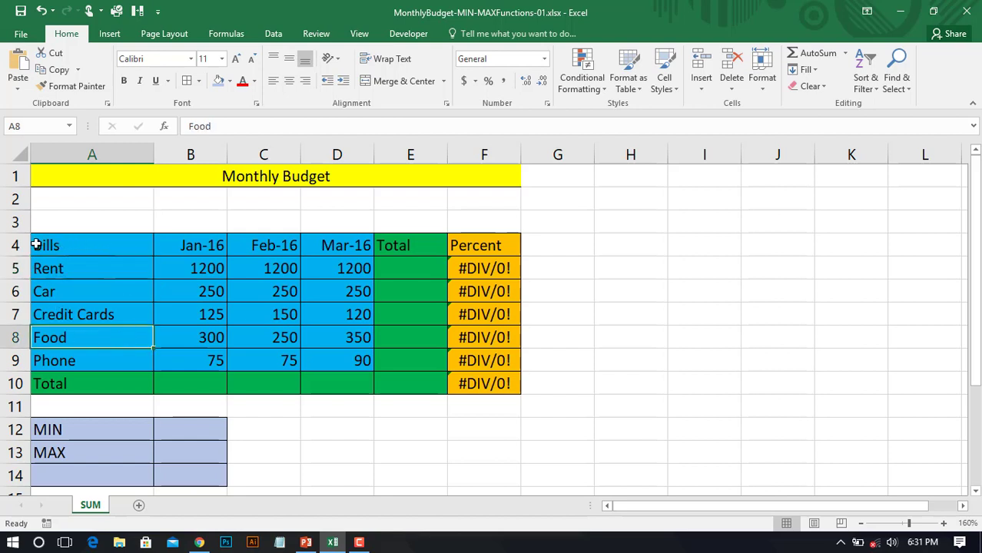
left_click_drag(14, 245, 15, 360)
left_click(91, 270)
left_click(85, 291)
left_click(115, 311)
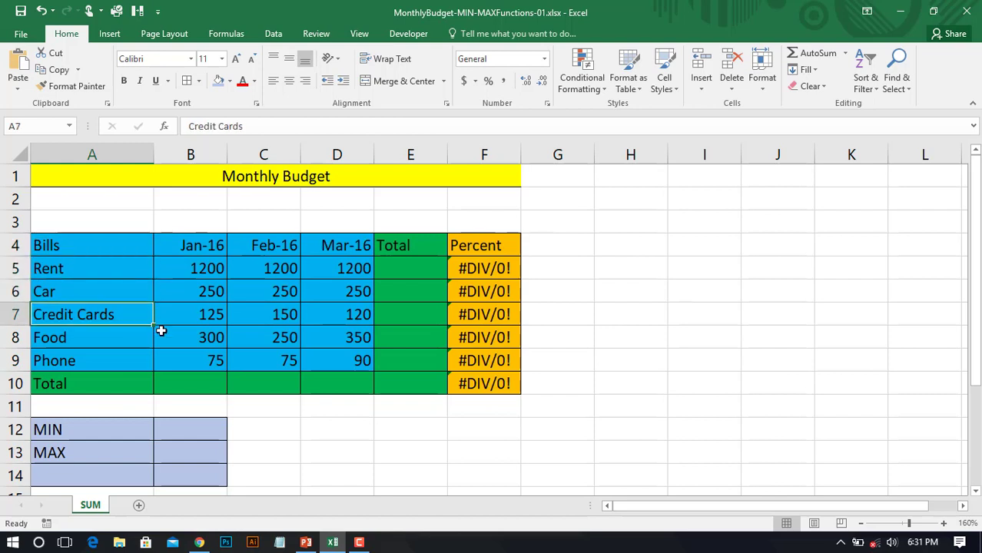
left_click(102, 341)
left_click(101, 357)
Examine the empty Total cells, the Percent column and the MIN and MAX cells below the budget table.
left_click(515, 383)
left_click(408, 270)
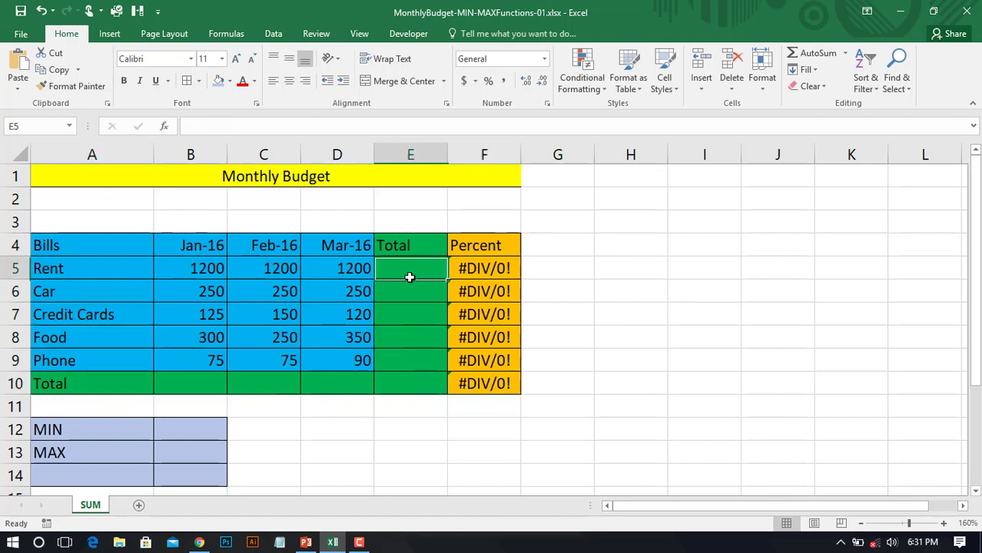
left_click(216, 383)
left_click(486, 248)
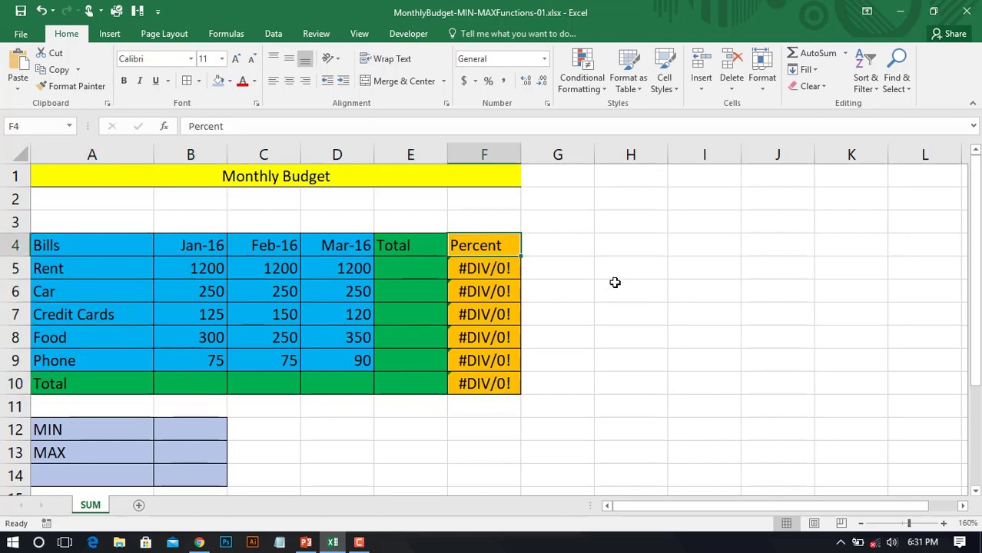
left_click(616, 285)
left_click(77, 439)
left_click(90, 453)
left_click(88, 477)
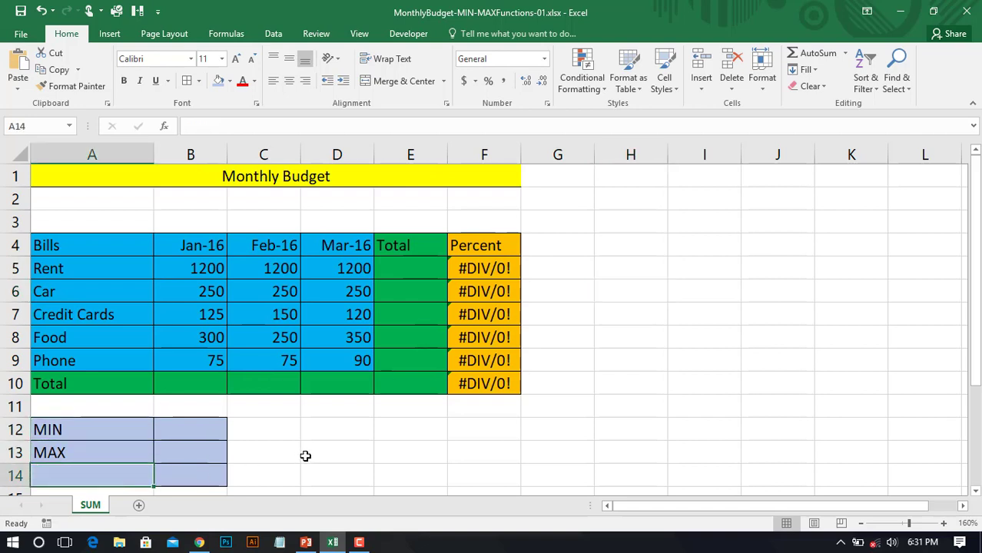
left_click(316, 431)
left_click(257, 450)
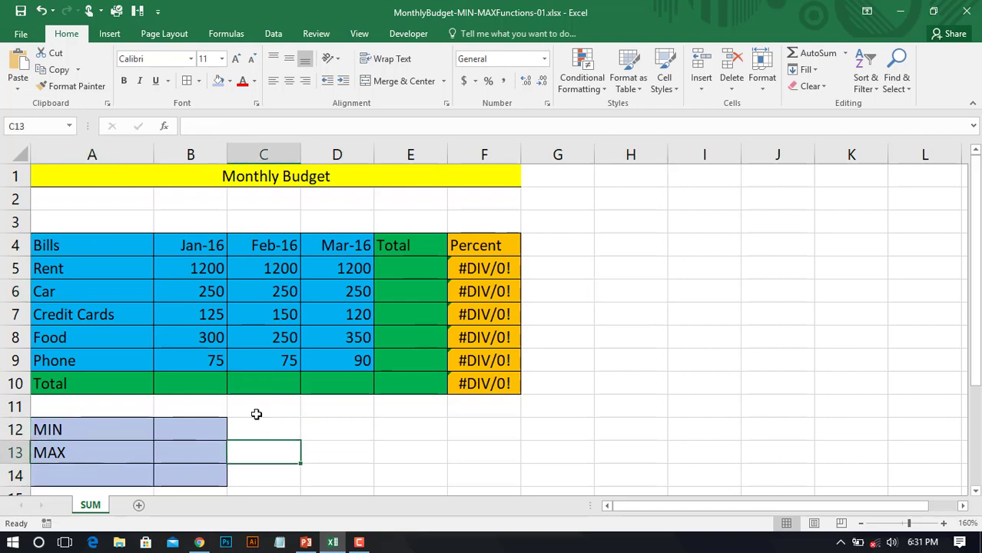
Delete blank row 2 between the Monthly Budget title and the table header.
left_click(201, 222)
left_click(26, 206)
left_click(369, 204)
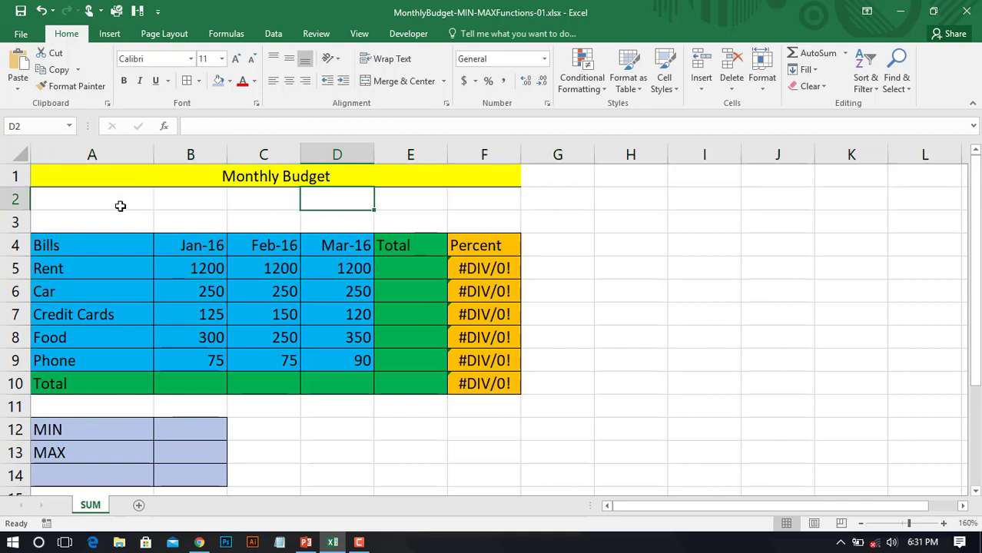
left_click(14, 198)
left_click(53, 201)
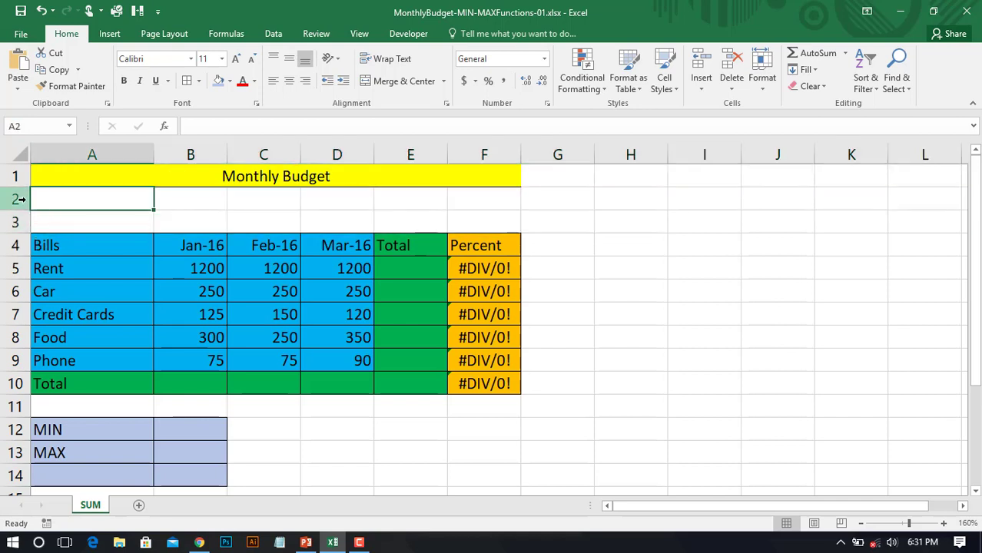
left_click(14, 198)
left_click(190, 221)
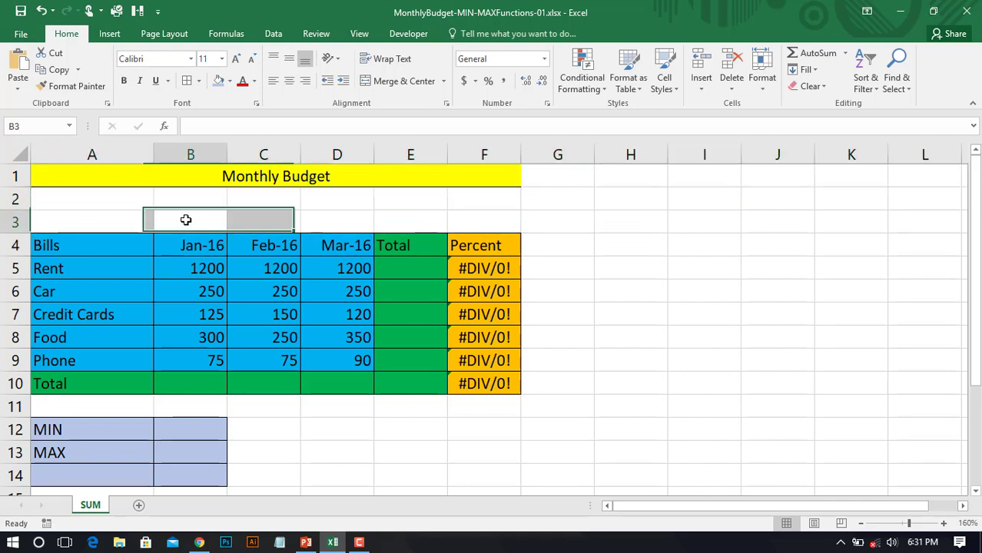
left_click(18, 198)
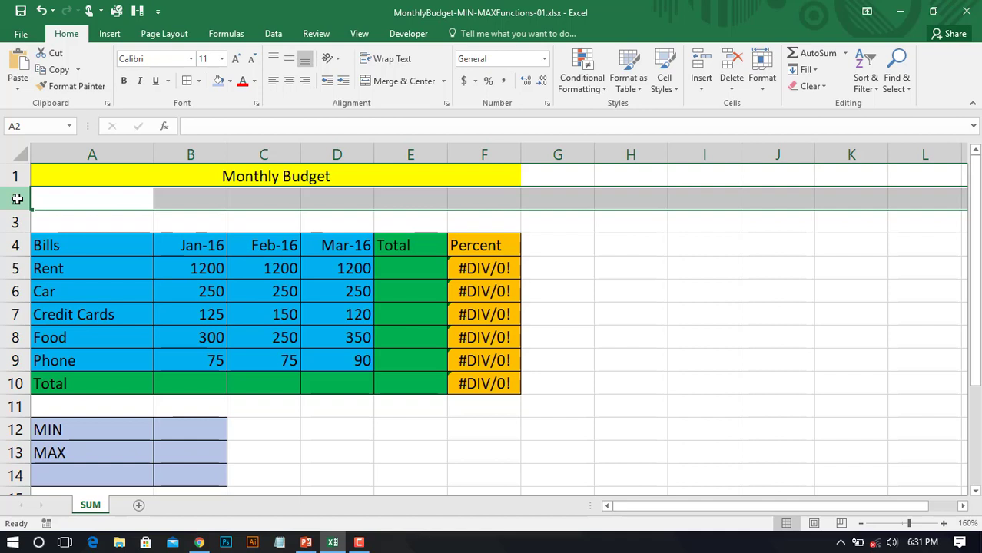
right_click(17, 199)
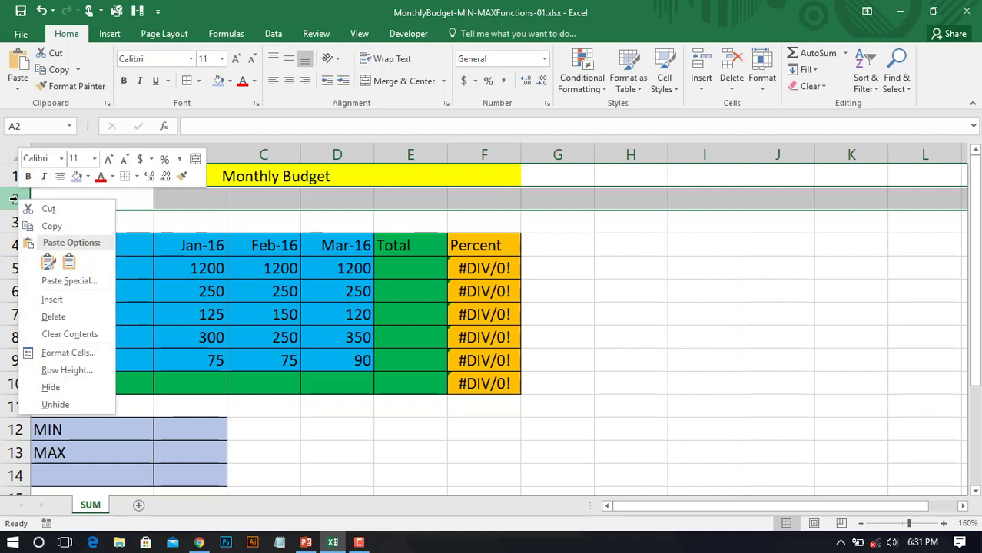
left_click(66, 317)
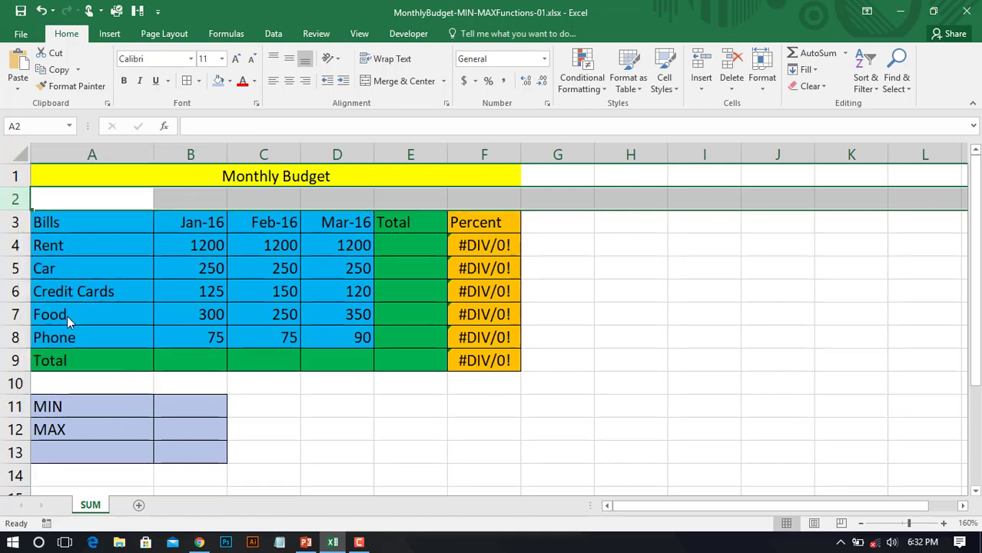
left_click(476, 421)
scroll(83, 450, "down", 1)
scroll(70, 441, "up", 1)
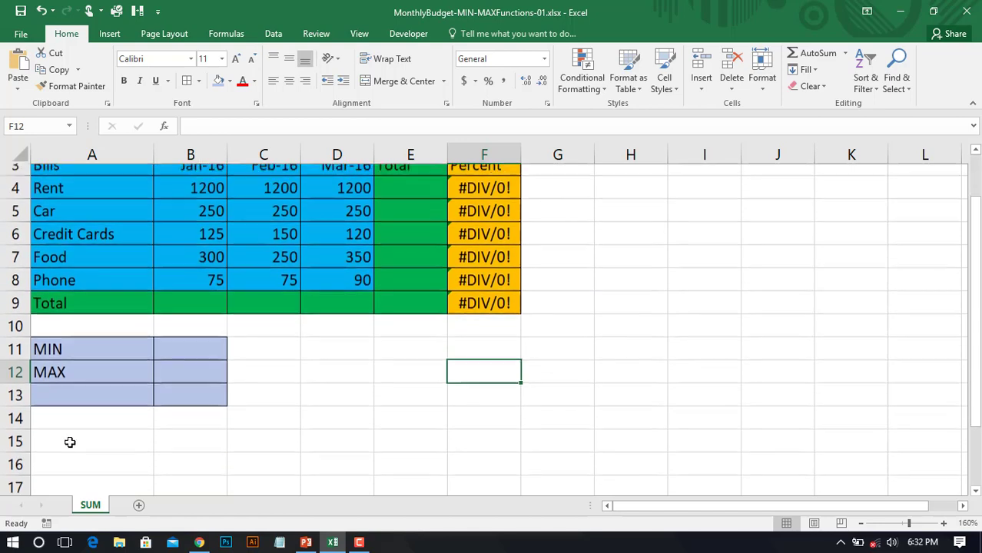
scroll(70, 456, "down", 2)
scroll(307, 432, "down", 1)
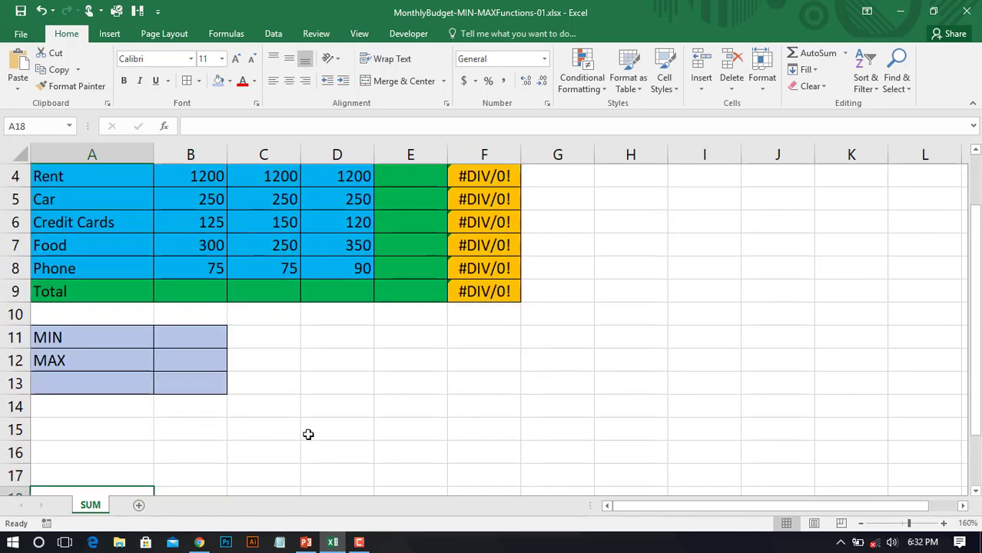
scroll(342, 426, "up", 1)
Insert a new row at row 2, directly below the Monthly Budget title.
left_click(12, 222)
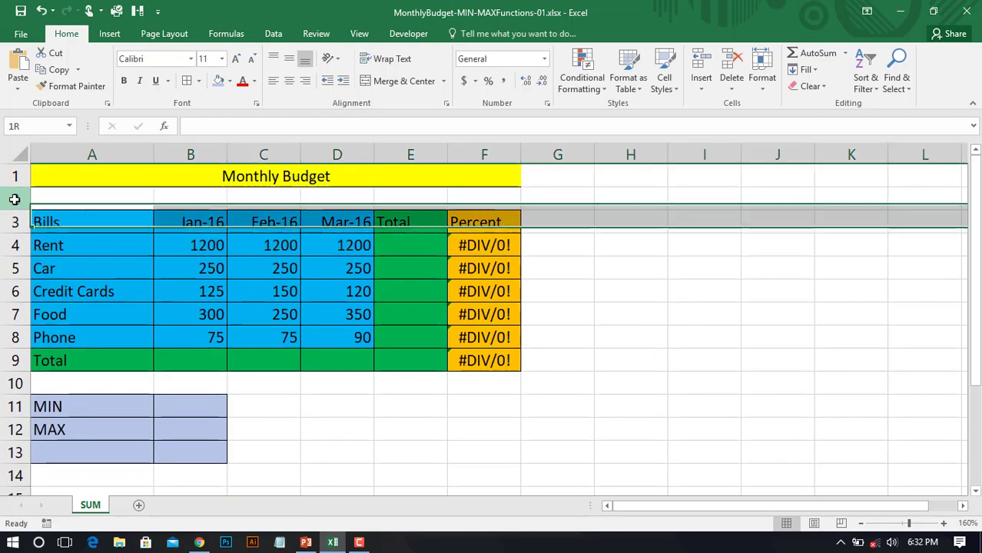
left_click(13, 199)
right_click(12, 199)
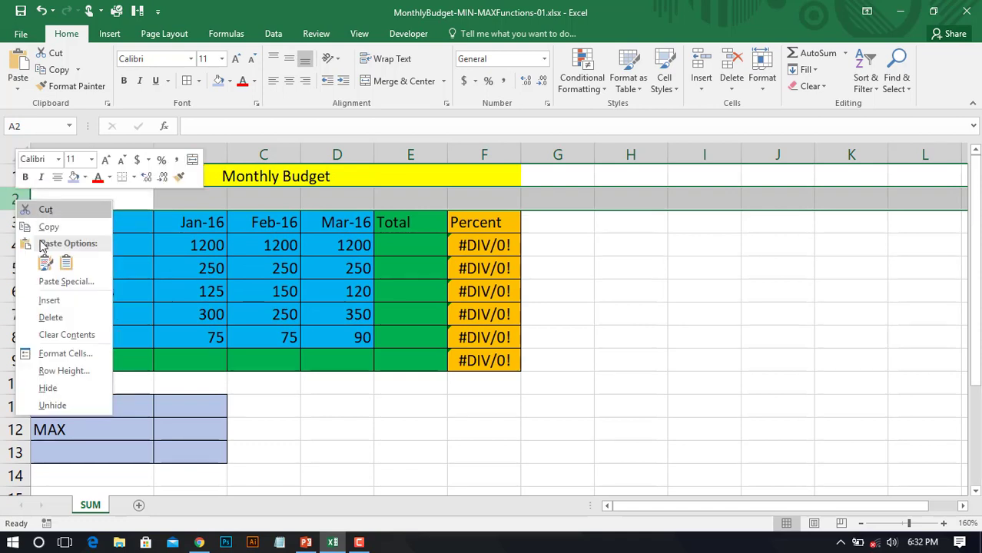
left_click(52, 299)
left_click(39, 213)
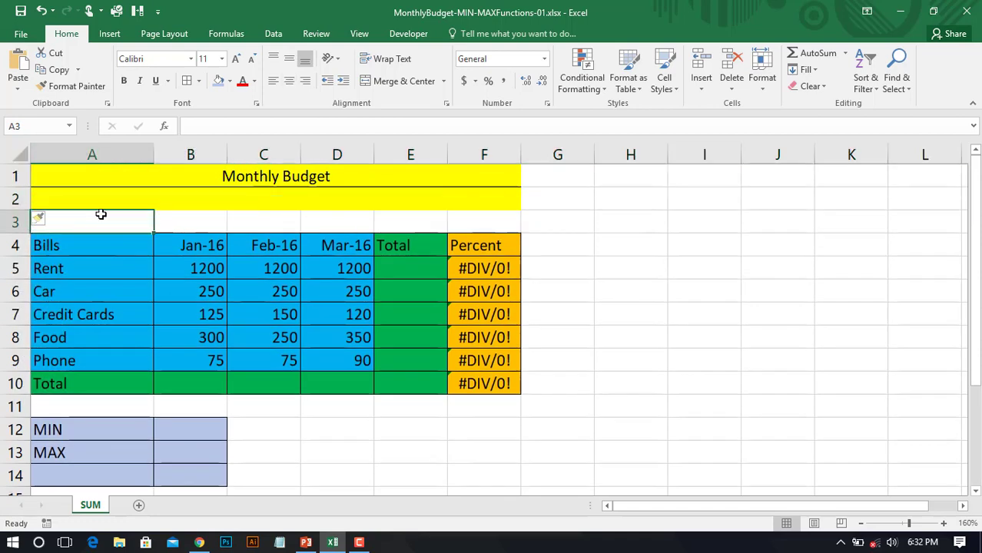
left_click(90, 180)
left_click(75, 203)
Delete the yellow row 2 just inserted below the title.
mouse_move(13, 199)
left_mouse_down()
mouse_move(28, 175)
mouse_move(14, 199)
left_mouse_up()
right_click(14, 199)
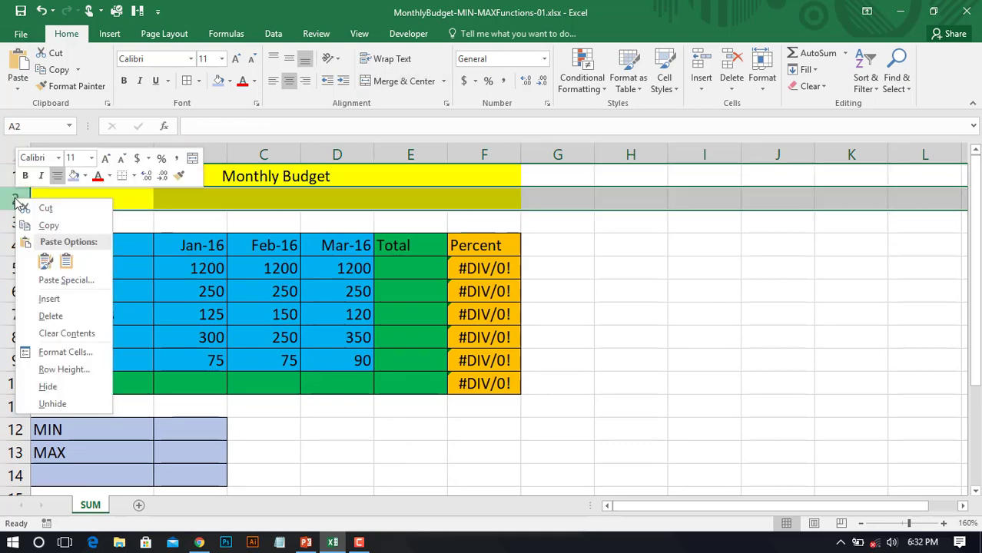
left_click(62, 317)
left_click(508, 431)
left_click(584, 378)
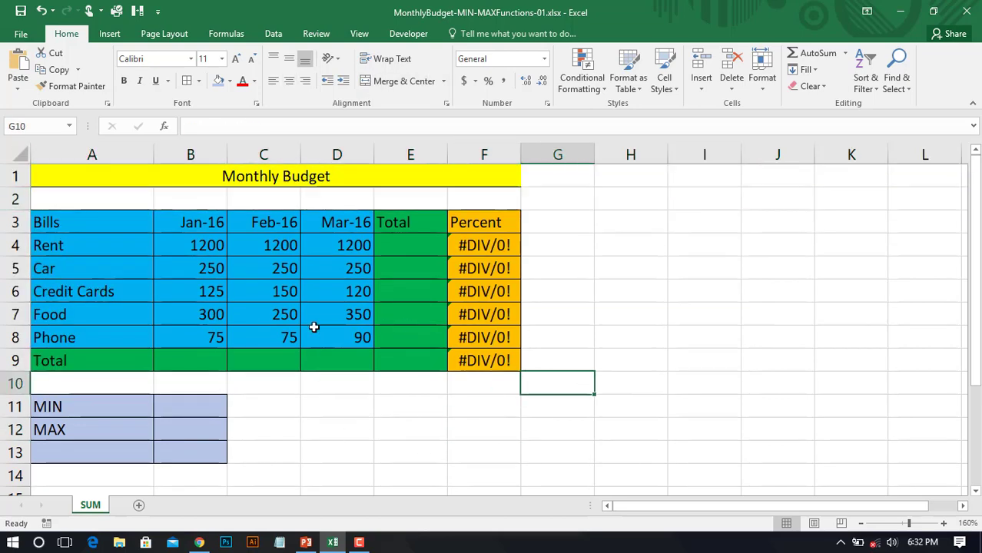
Insert the SUM function from the Math & Trig category into the January Total cell B9.
left_click(141, 367)
left_click(193, 356)
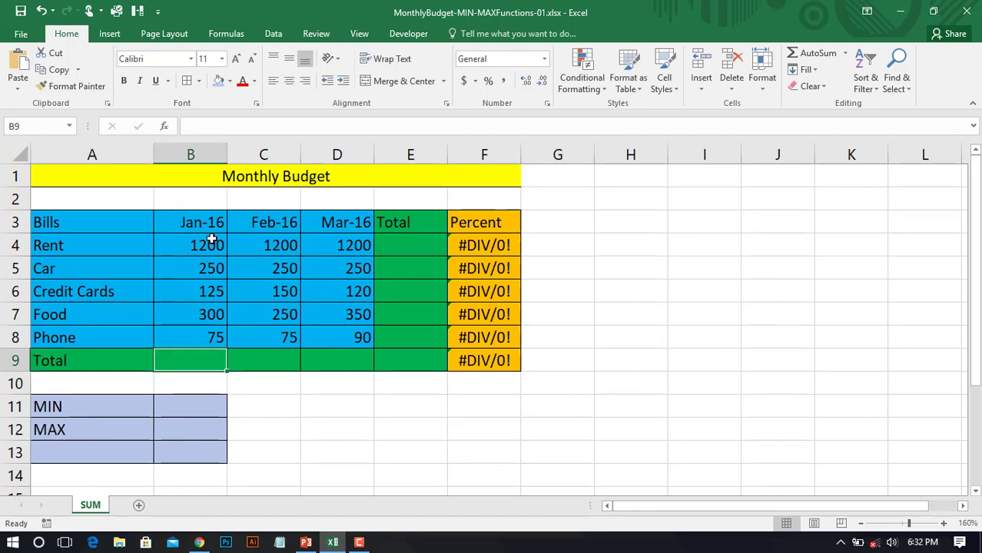
left_click_drag(209, 241, 206, 338)
left_click(191, 364)
left_click(323, 386)
left_click(202, 362)
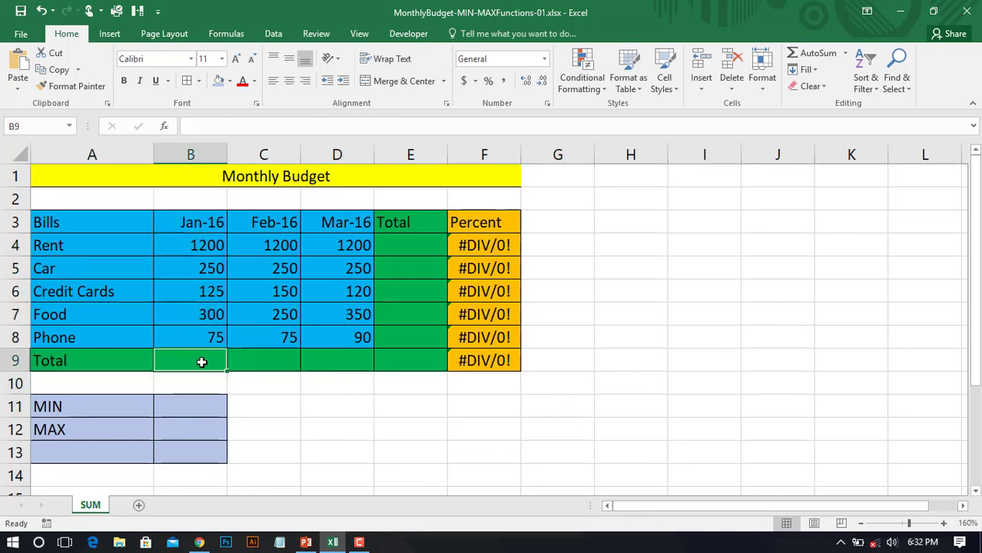
left_click(227, 34)
left_click(315, 86)
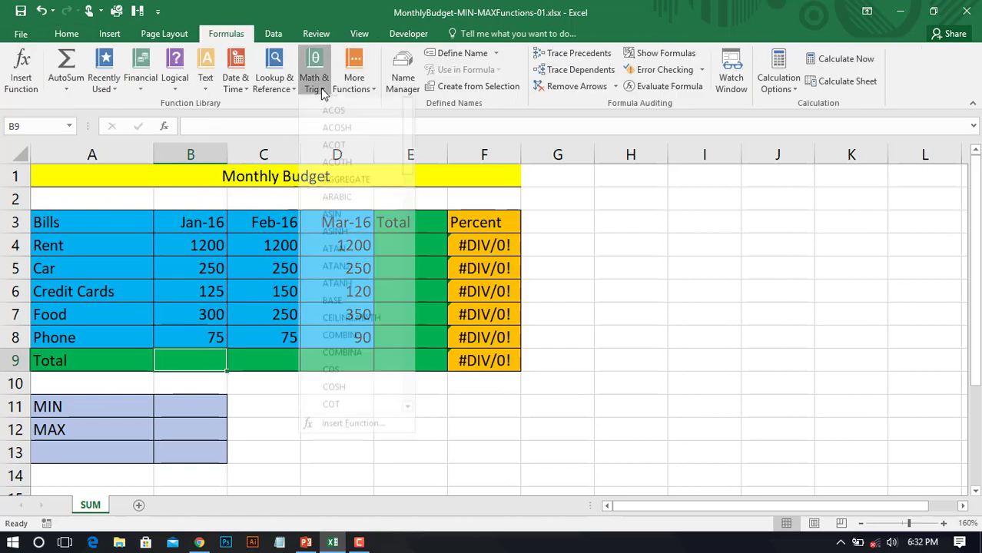
left_click_drag(408, 115, 413, 353)
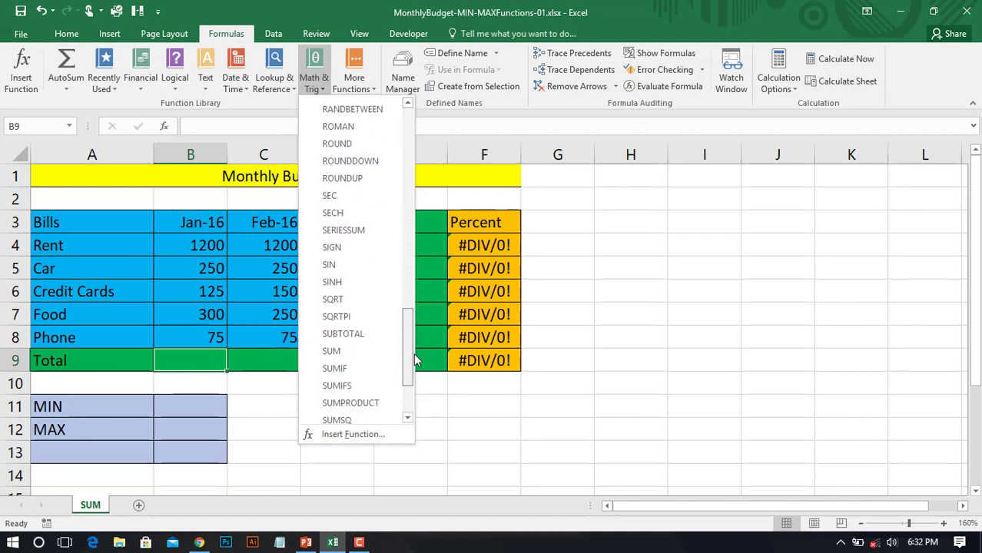
left_click(352, 350)
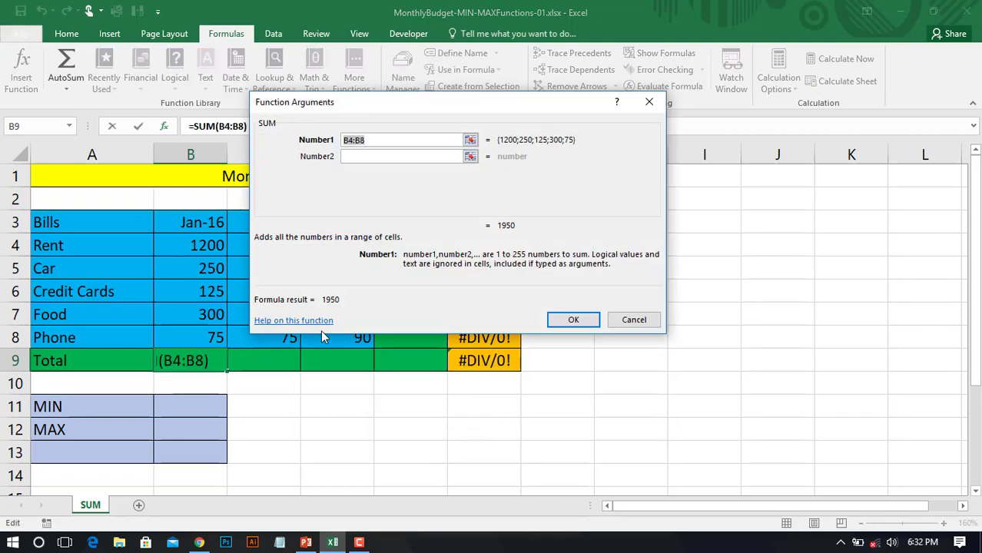
Clear the SUM function's Number1 argument and set it to the January amounts B4:B8.
left_click_drag(355, 106, 355, 125)
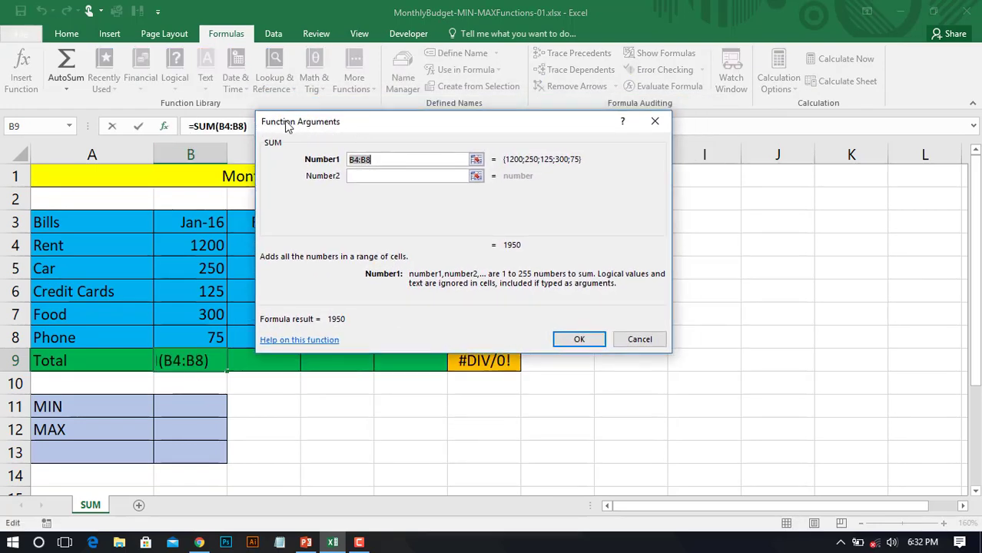
left_click_drag(394, 126, 364, 140)
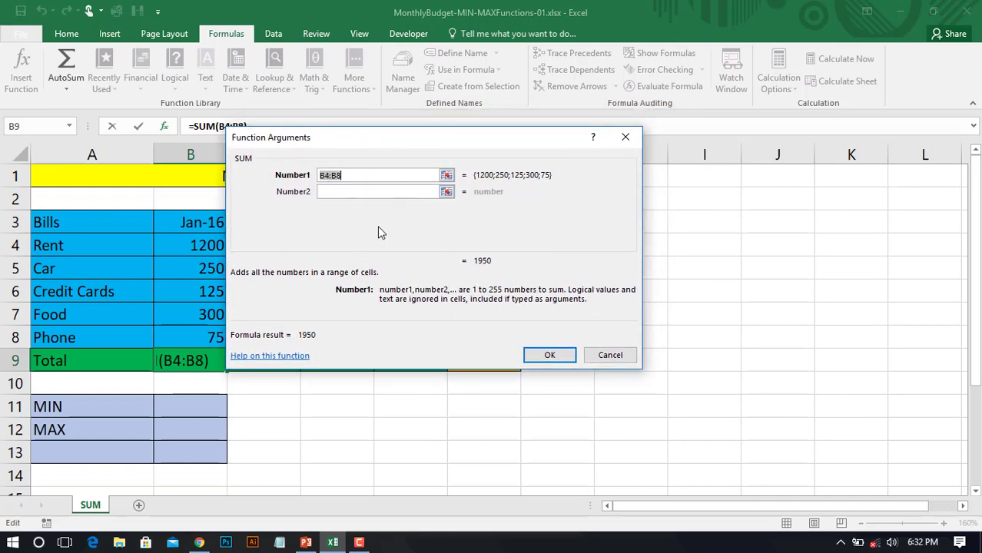
left_click_drag(423, 141, 491, 146)
left_click(433, 180)
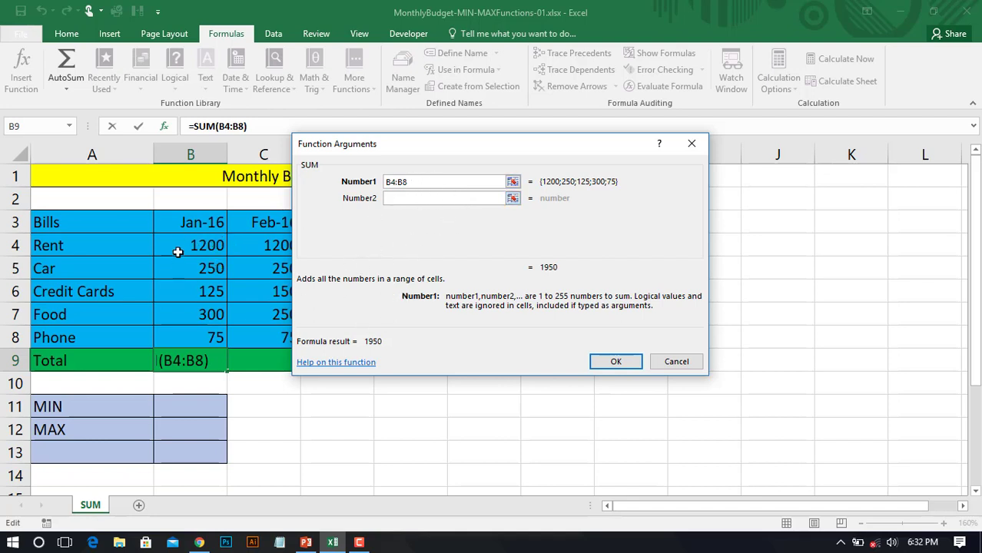
double_click(422, 182)
key("BackSpace")
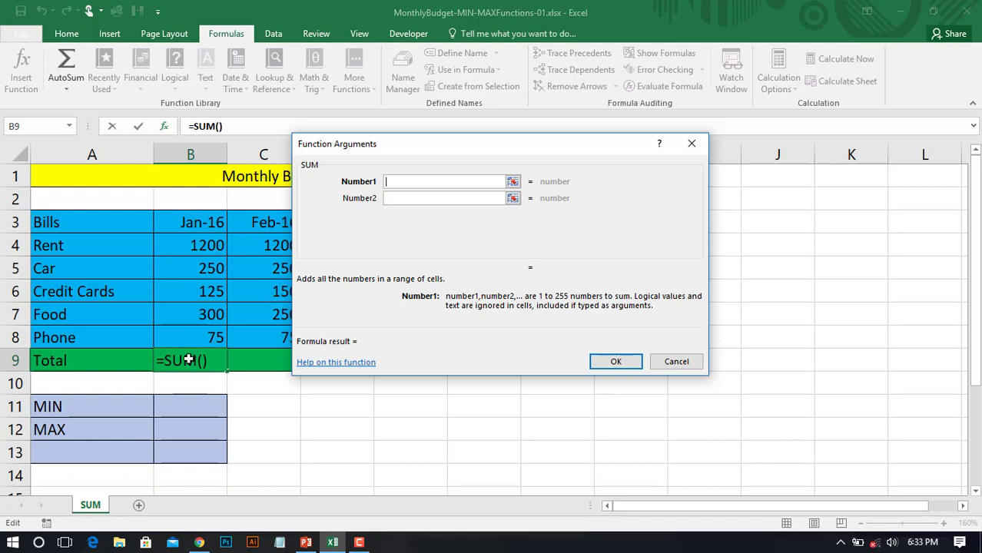
left_click_drag(197, 249, 213, 330)
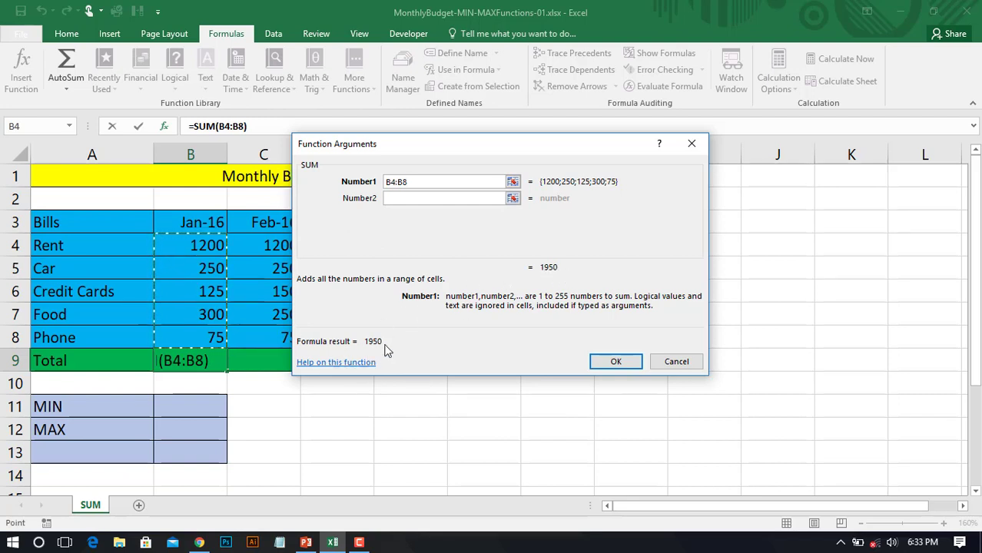
Read the SUM function help article, covering its syntax, arguments, examples and common problems.
left_click(320, 363)
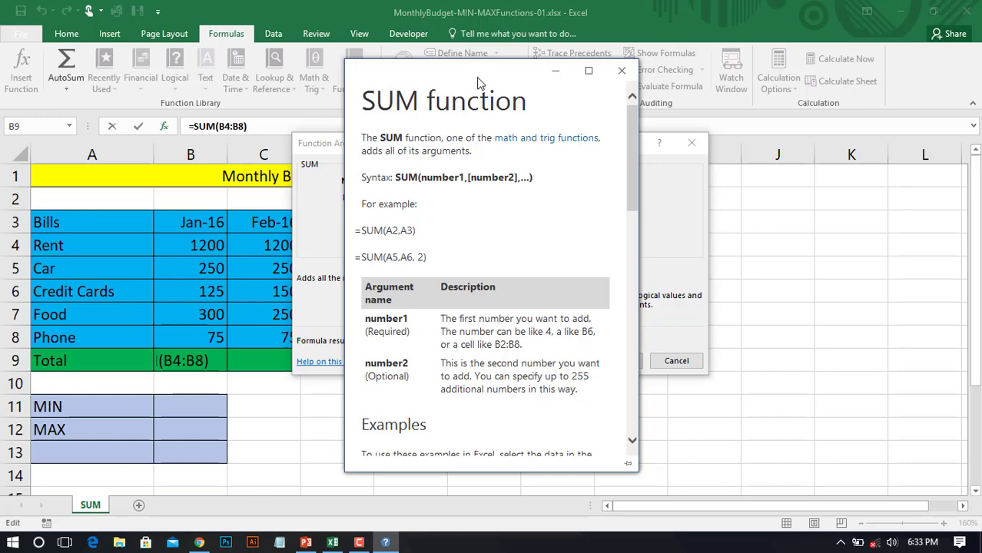
left_click_drag(478, 81, 598, 84)
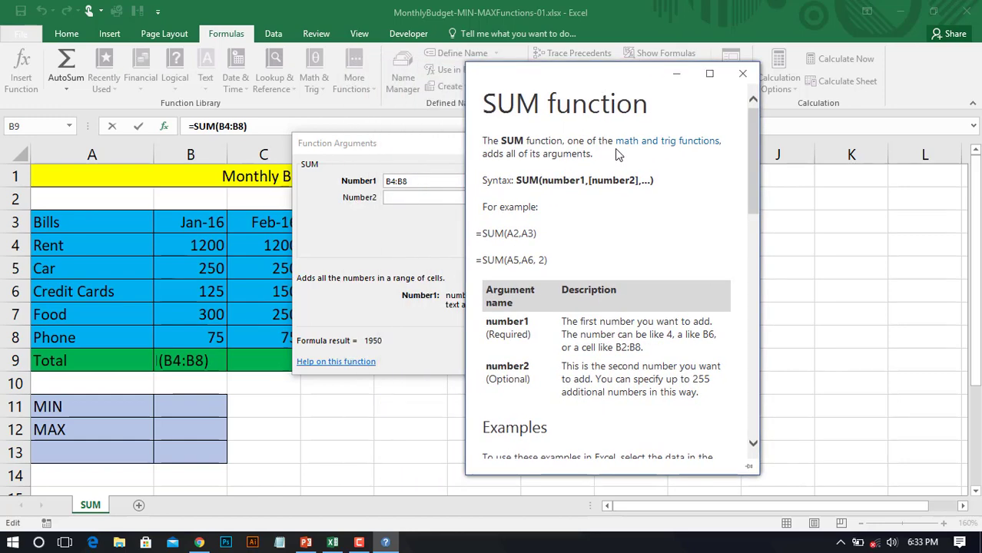
left_click_drag(484, 181, 636, 184)
left_click(588, 201)
scroll(650, 228, "down", 1)
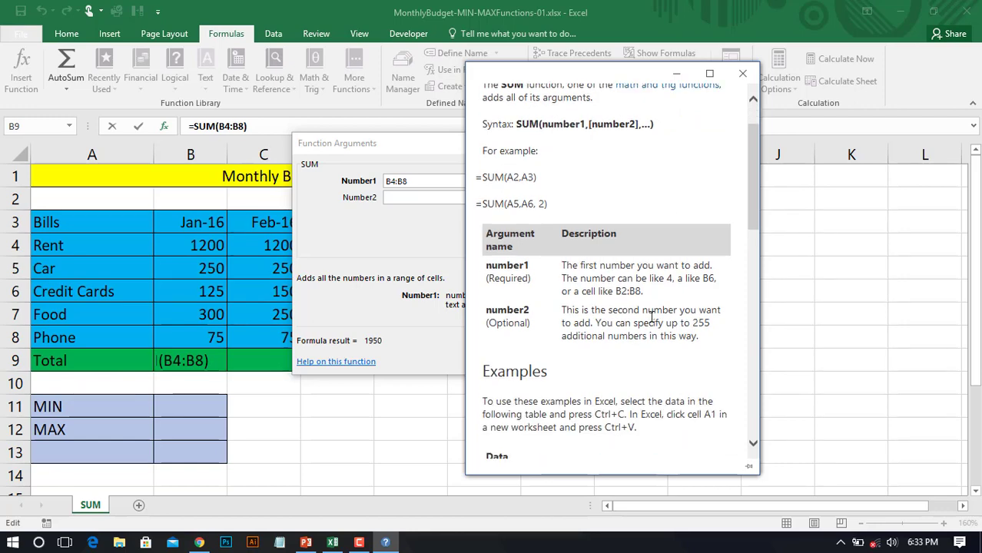
scroll(566, 229, "down", 1)
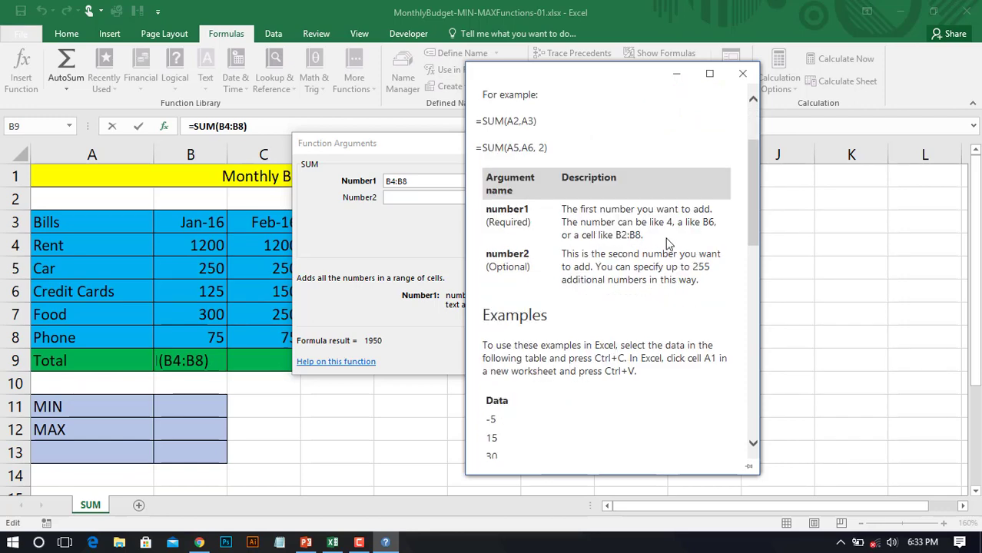
scroll(669, 244, "down", 2)
scroll(653, 207, "up", 1)
scroll(587, 232, "down", 5)
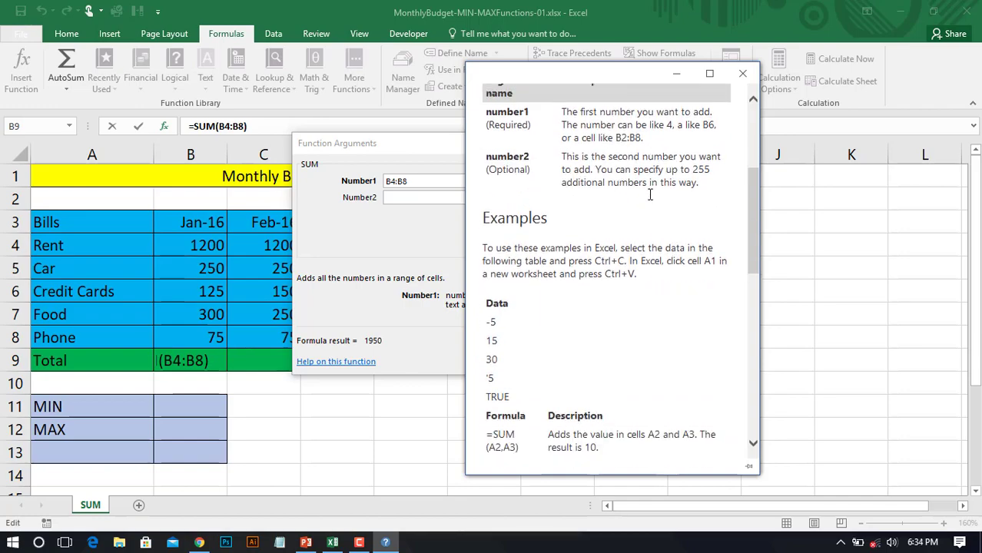
scroll(660, 285, "down", 4)
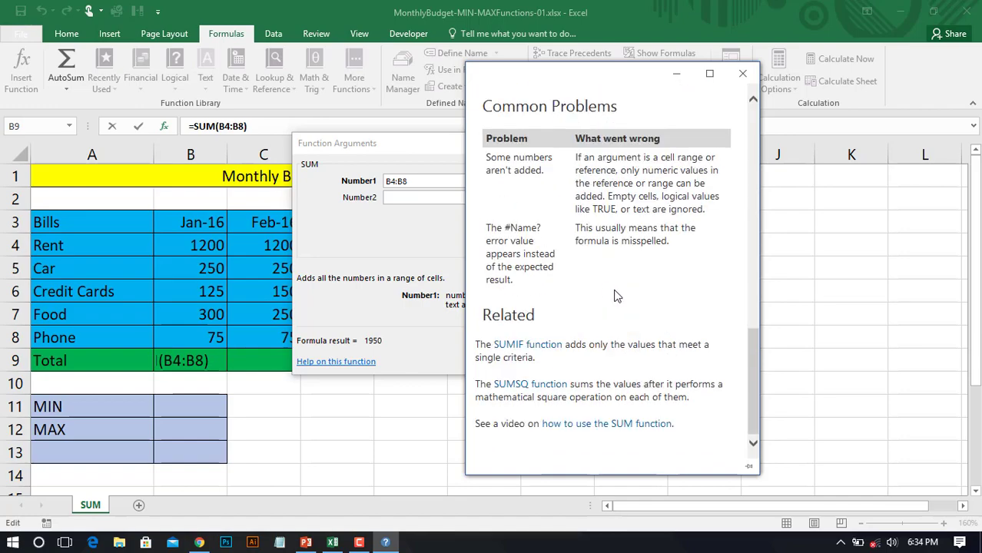
scroll(616, 300, "up", 10)
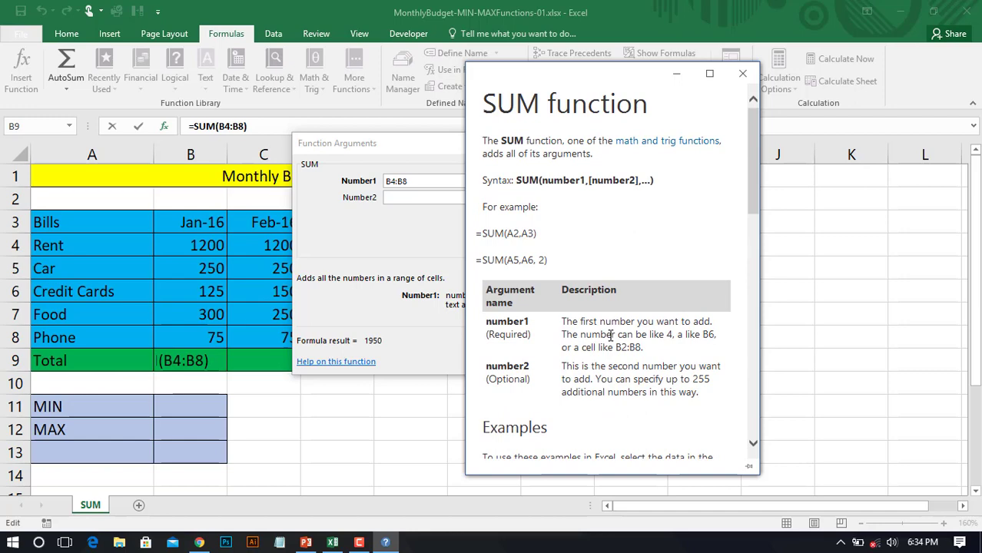
left_click(742, 73)
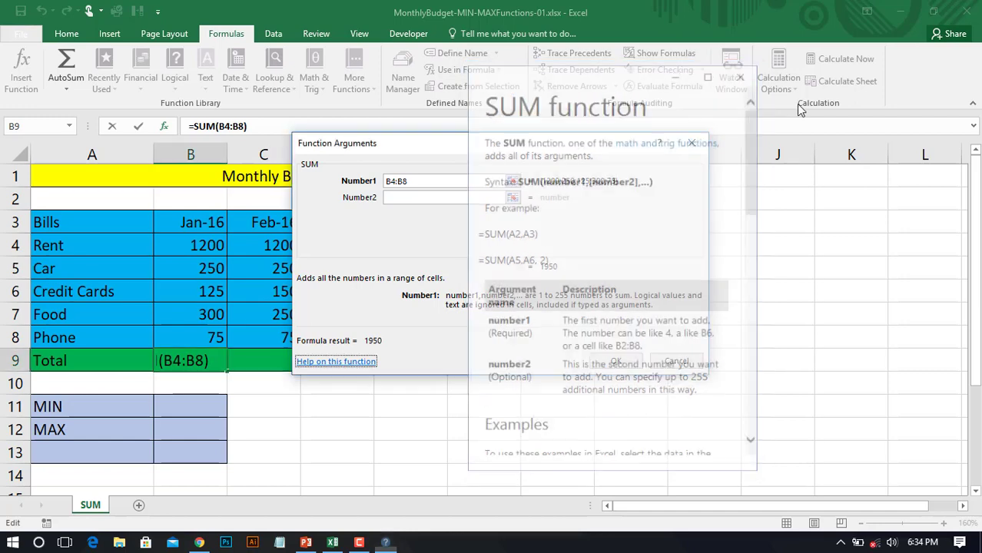
left_click(439, 183)
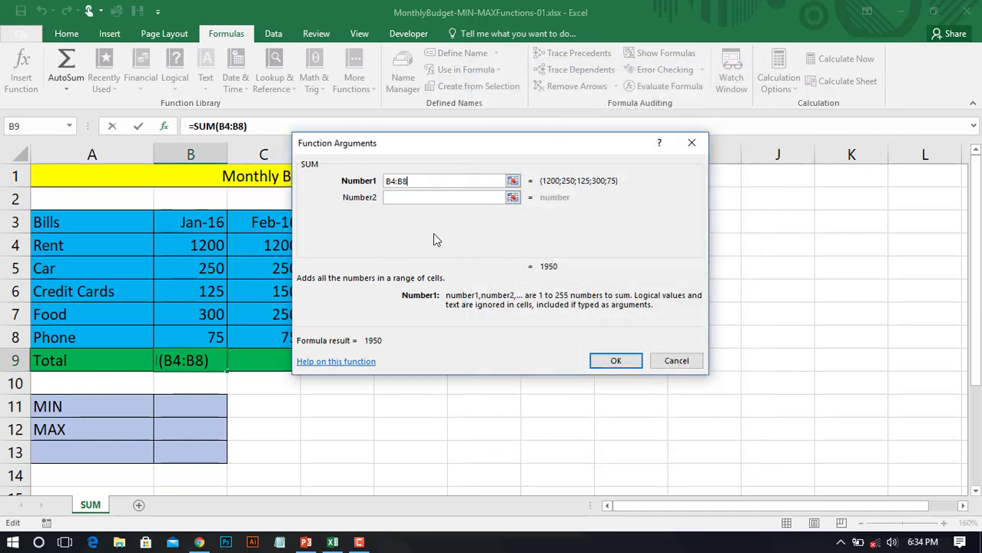
left_click_drag(456, 152, 555, 157)
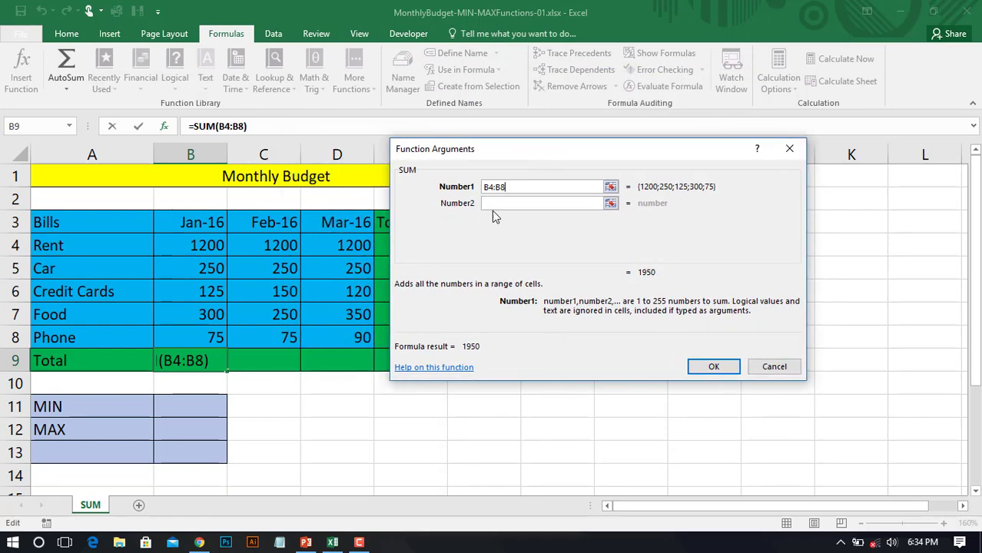
type("+")
left_click_drag(202, 246, 193, 337)
left_click_drag(566, 188, 482, 188)
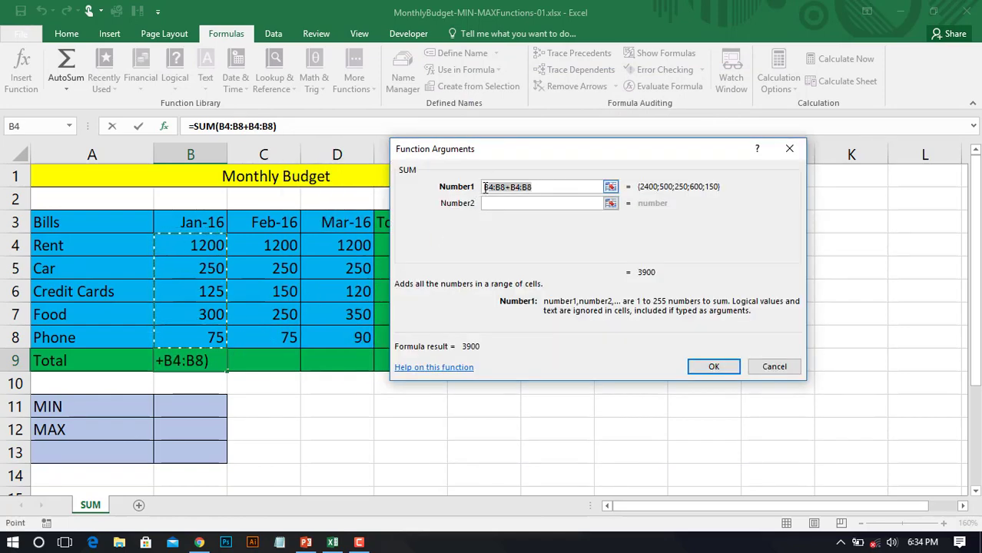
key("BackSpace")
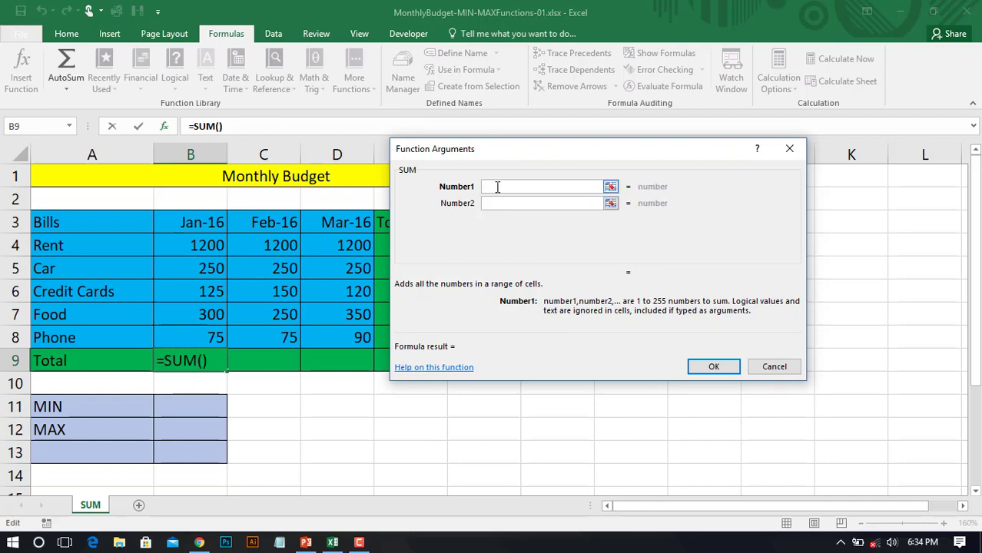
Set the SUM arguments to B4:B8, C4:C8 and D4:D8 and accept the formula in B9.
left_click_drag(196, 246, 193, 336)
left_click(498, 204)
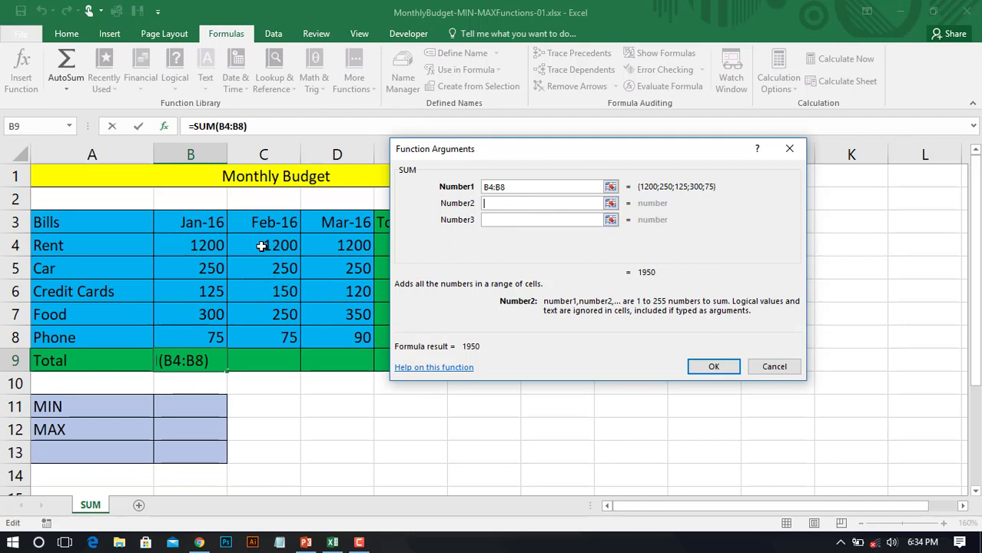
left_click_drag(265, 246, 269, 332)
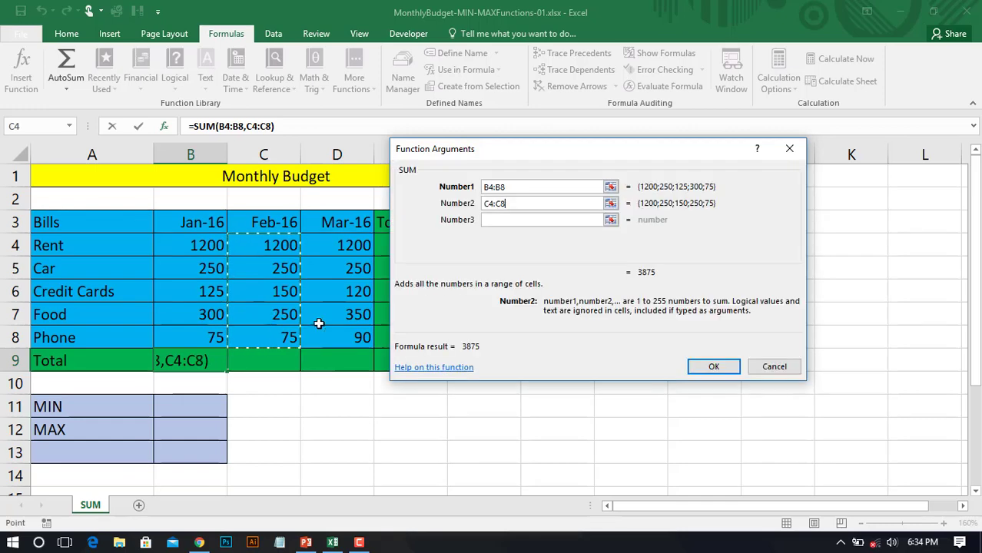
left_click(499, 219)
left_click_drag(353, 242, 333, 336)
left_click(708, 368)
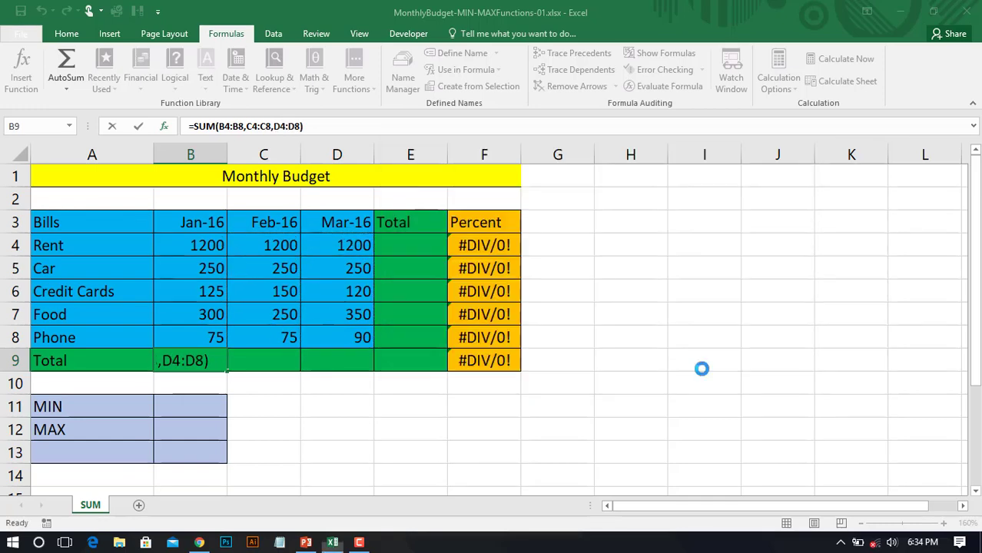
Compare the total and formula in B9 with the January, February and March amounts it adds.
left_click(604, 397)
left_click(209, 366)
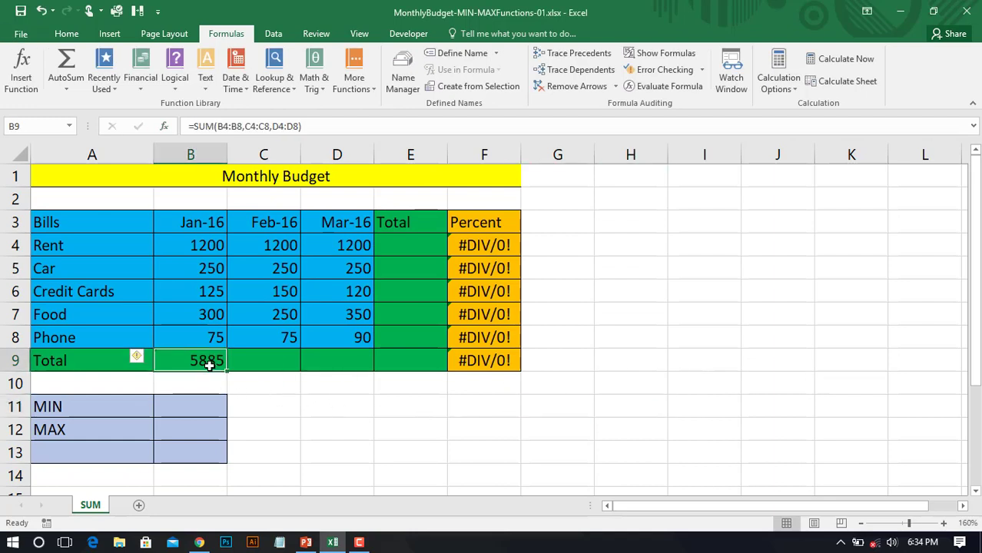
left_click_drag(205, 253, 211, 338)
left_click_drag(259, 251, 269, 338)
left_click_drag(338, 246, 361, 338)
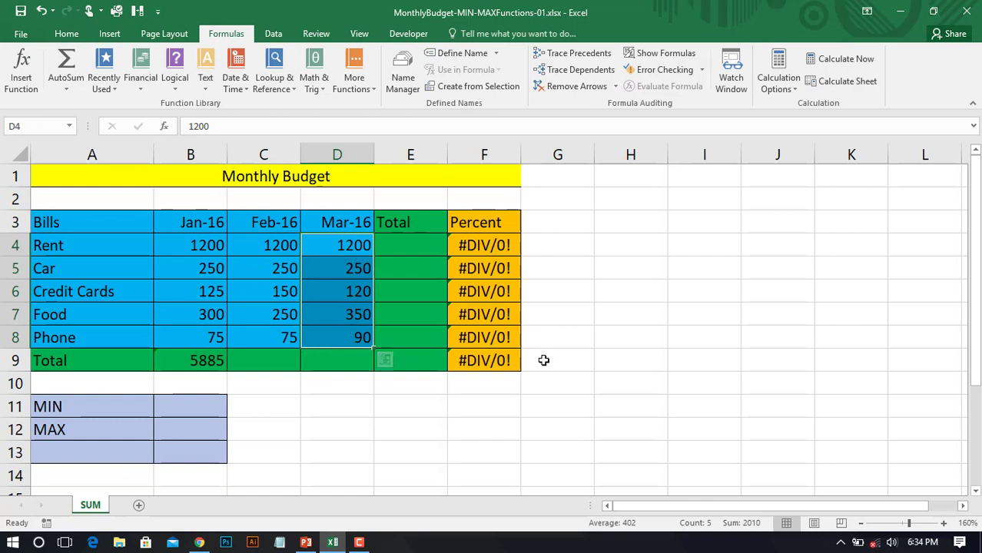
left_click(391, 448)
left_click_drag(197, 247, 332, 329)
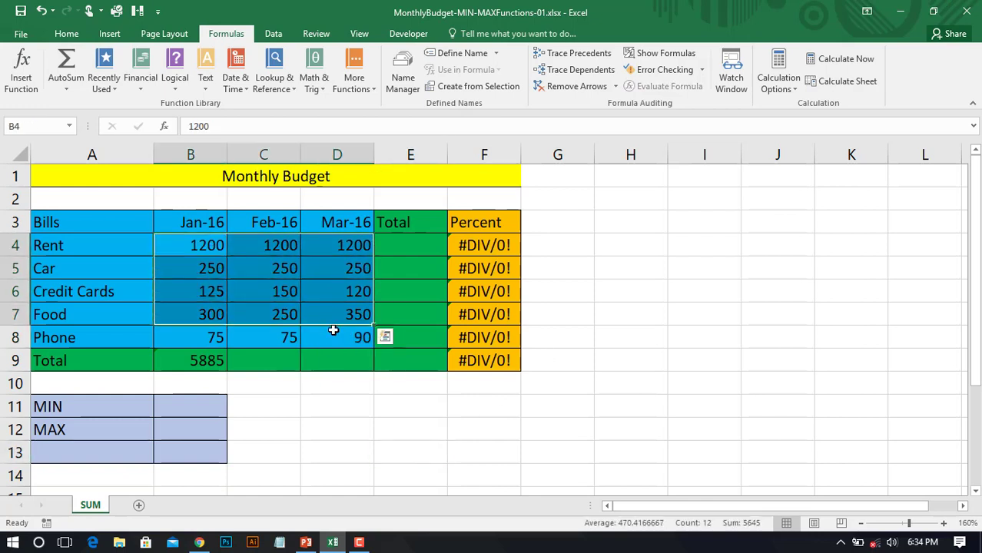
left_click(336, 398)
left_click(207, 361)
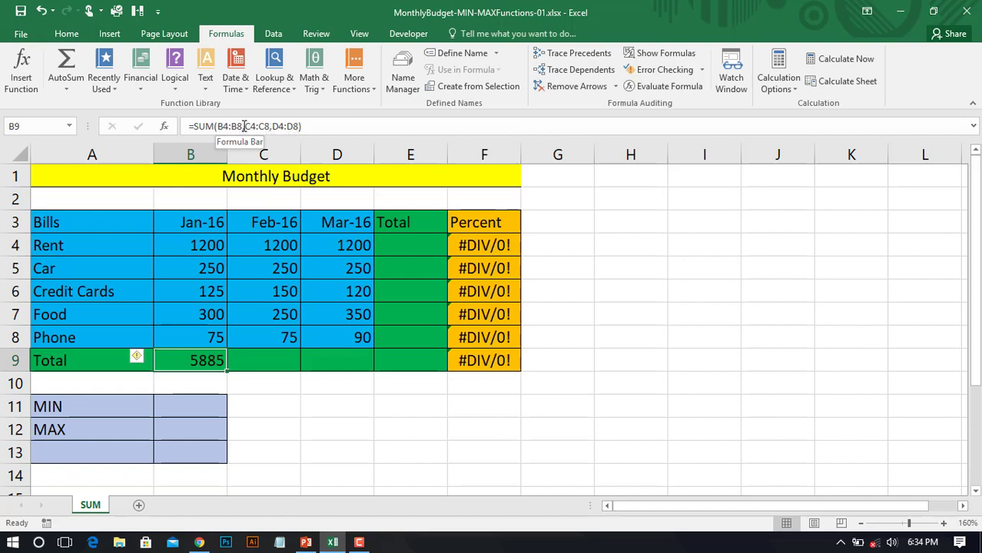
Remove the Number2 and Number3 ranges from the SUM formula in B9, keeping only B4:B8.
left_click(166, 128)
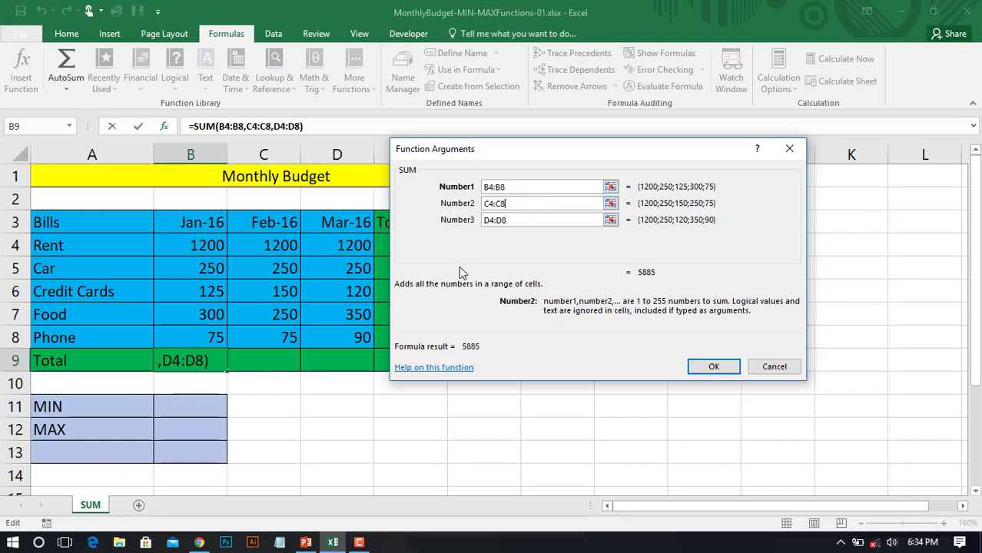
left_click(539, 219)
left_click(490, 222)
key("BackSpace")
key("BackSpace")
key("BackSpace")
key("BackSpace")
key("BackSpace")
left_click(501, 202)
key("BackSpace")
key("BackSpace")
key("BackSpace")
key("BackSpace")
key("BackSpace")
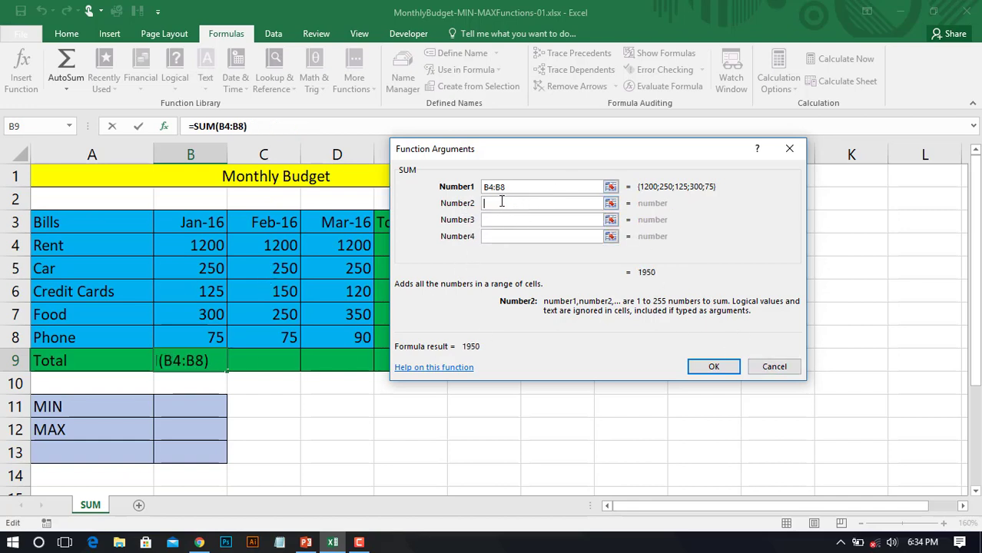
left_click(769, 371)
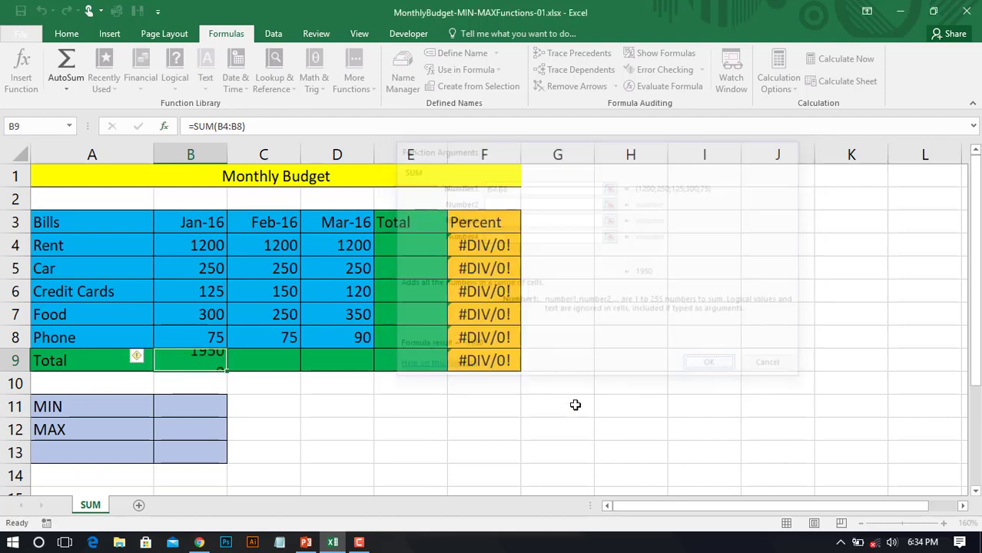
Fill the January total formula from B9 across to the February and March Total cells, through D9.
left_click_drag(228, 374, 361, 369)
left_click(406, 411)
Insert a SUM formula in E4 that totals the Rent amounts in B4:D4.
left_click(410, 246)
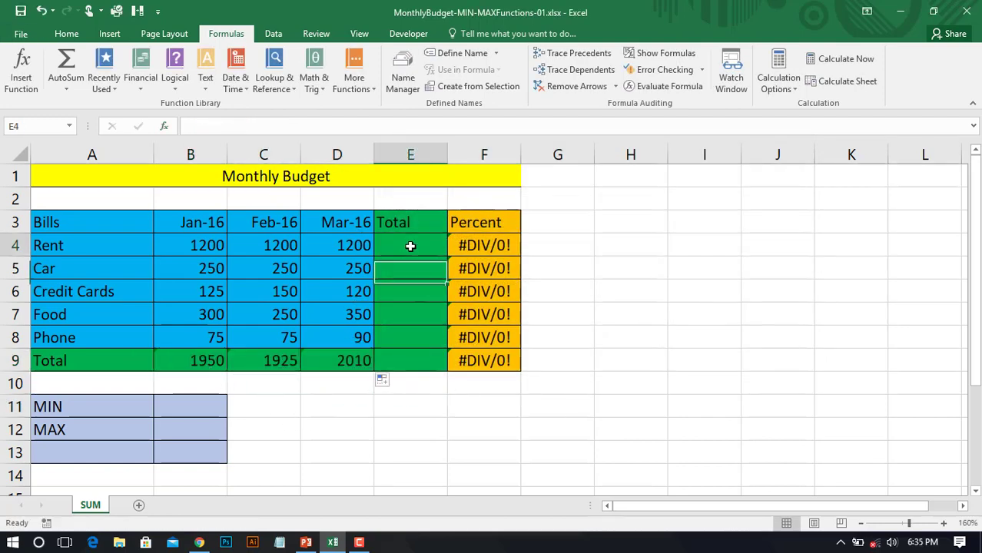
left_click(165, 253)
left_click(397, 252)
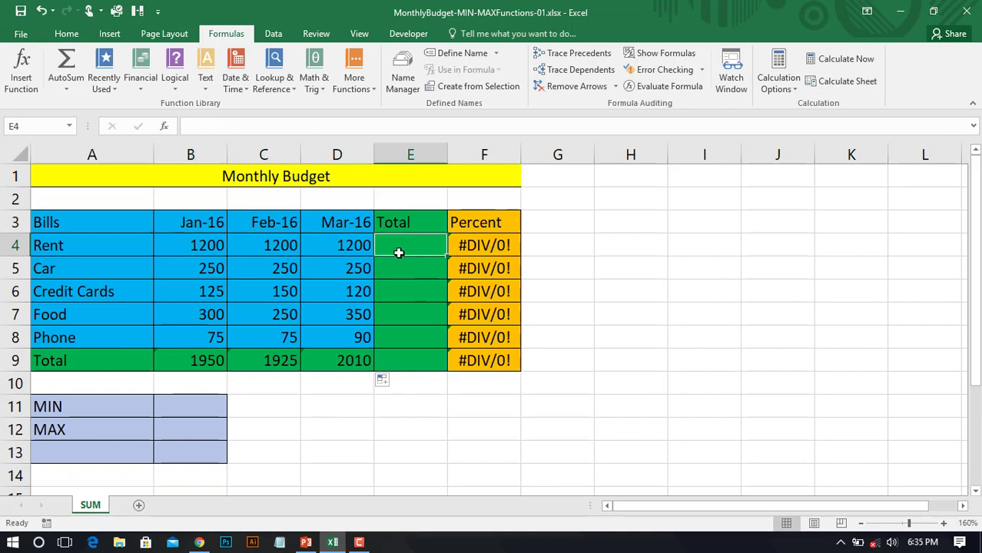
left_click(306, 86)
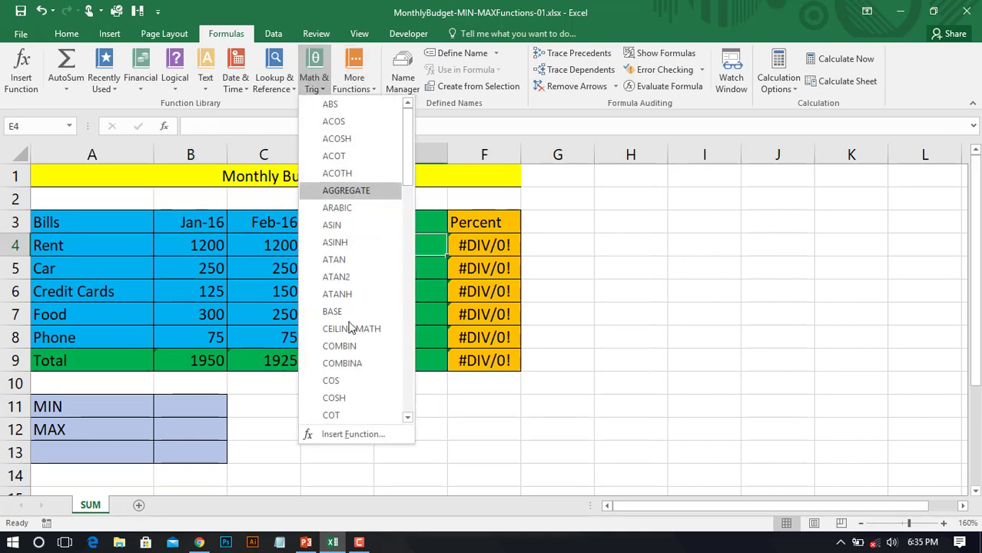
scroll(410, 280, "down", 8)
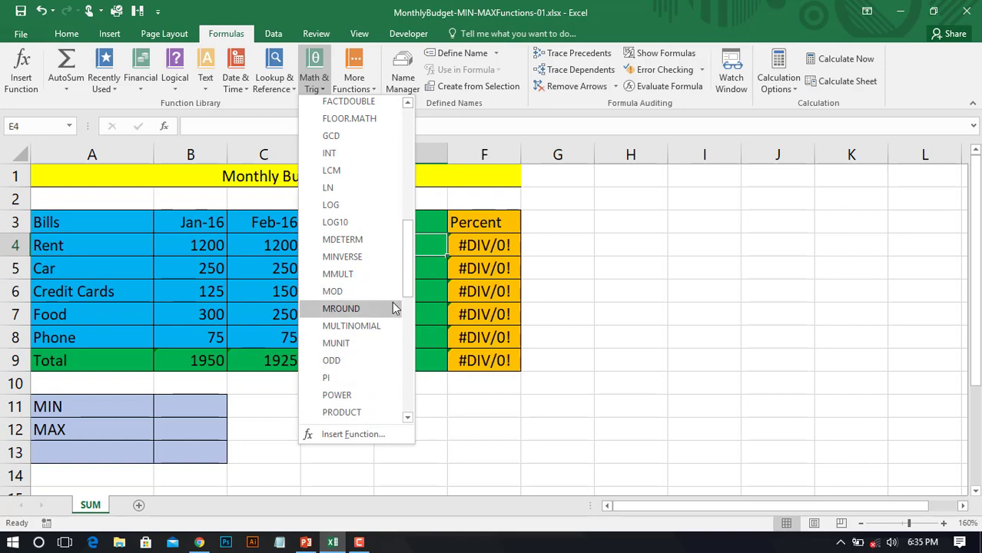
scroll(346, 342, "down", 5)
scroll(350, 392, "down", 3)
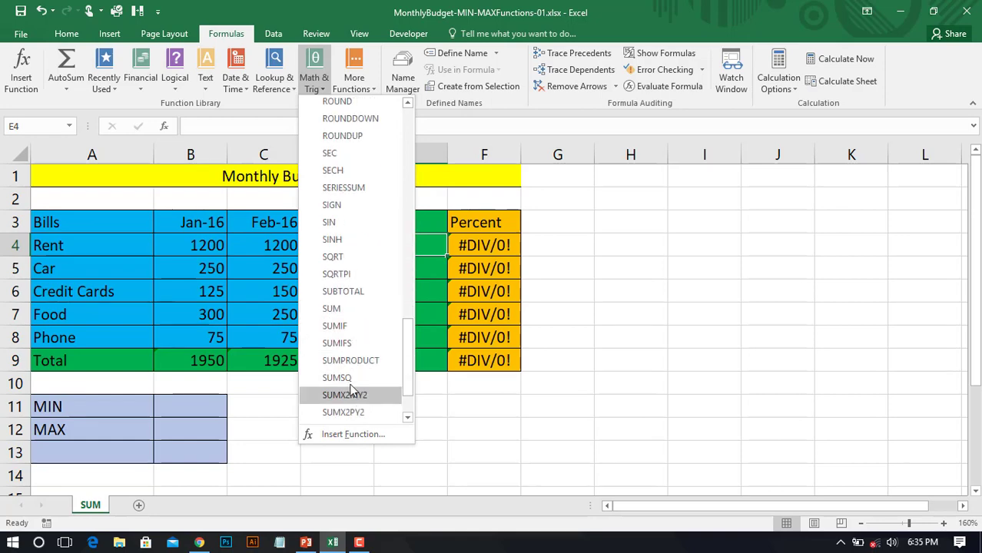
left_click(357, 312)
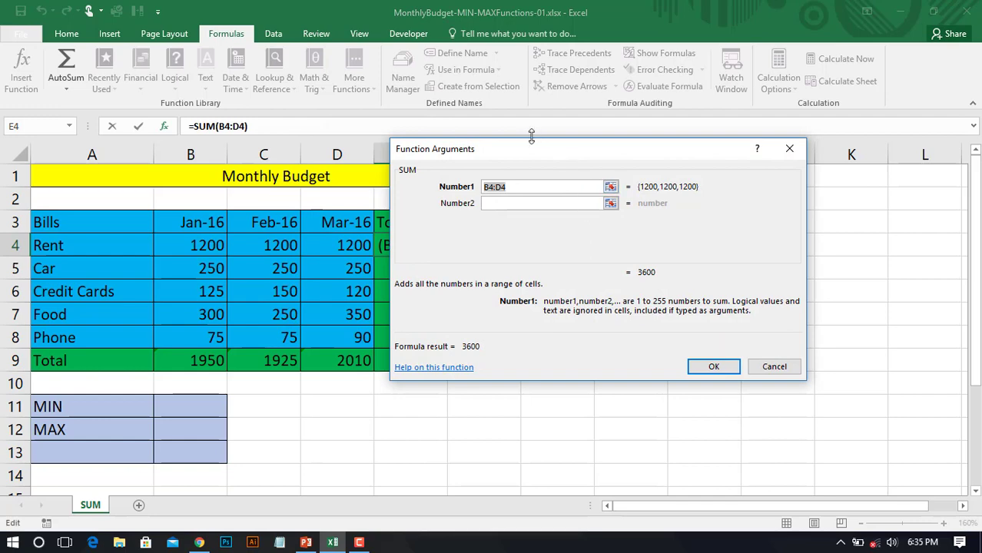
left_click_drag(546, 153, 686, 161)
left_click(861, 373)
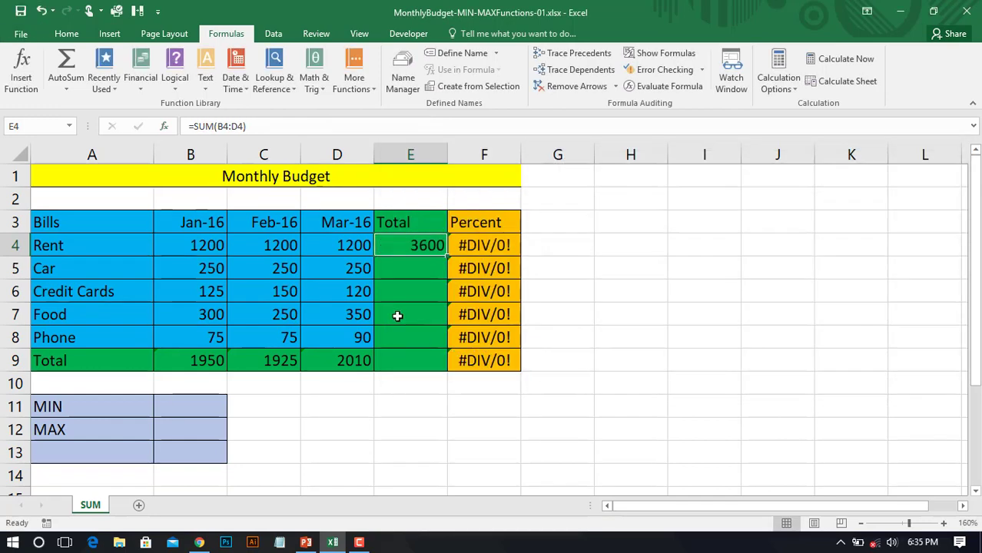
Fill the Rent total formula from E4 down through E9 for the remaining bills and the Total row.
left_click_drag(447, 257, 444, 366)
left_click(424, 408)
left_click(411, 362)
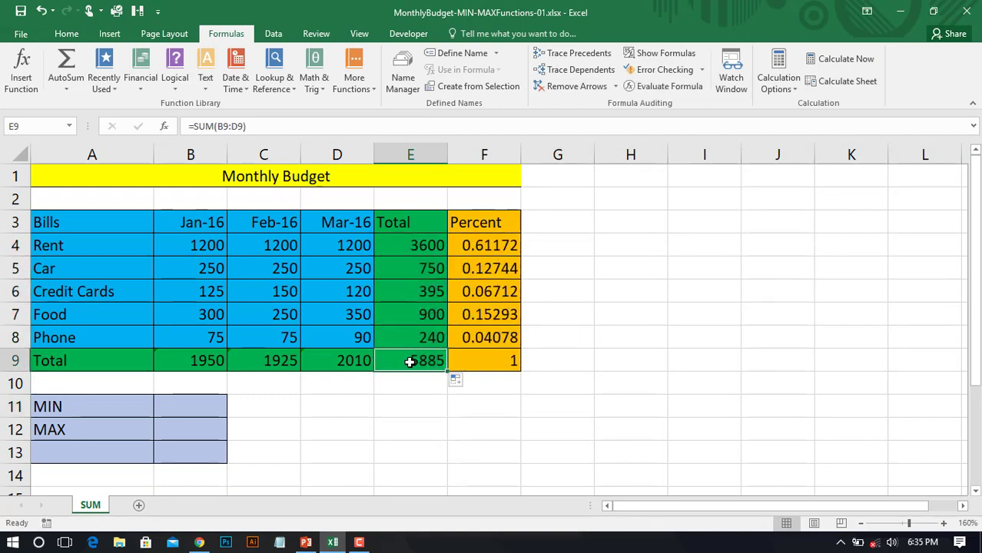
Compare the grand total in E9 with the monthly totals in row 9.
left_click(210, 362)
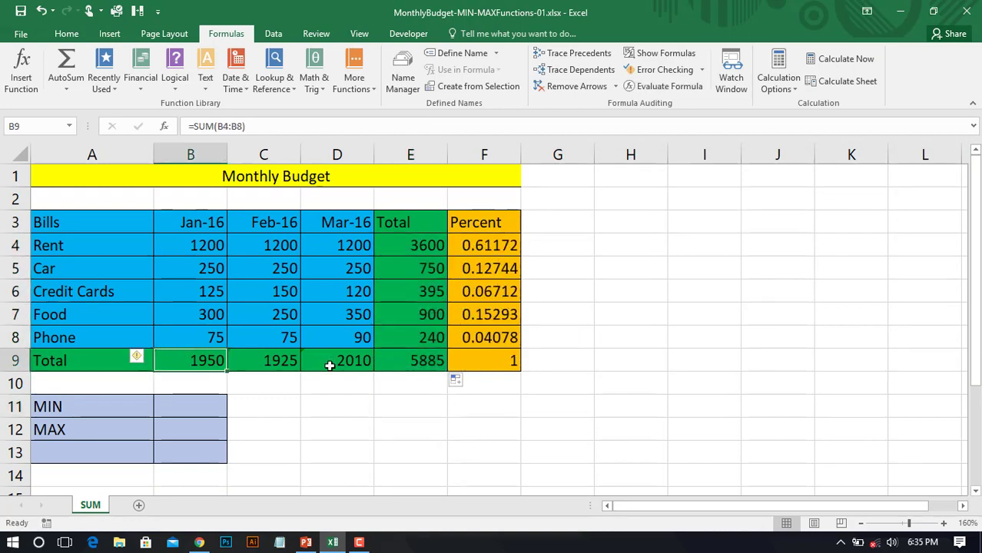
left_click(411, 362)
left_click(411, 407)
left_click(415, 361)
left_click(438, 408)
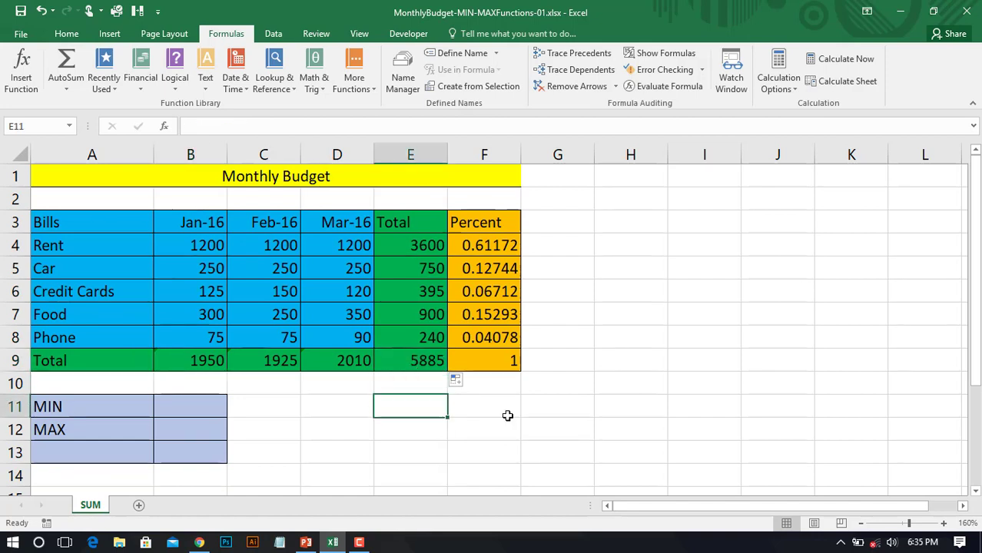
left_click(603, 331)
Examine the Percent formula in F4 that divides the Rent total by the grand total.
left_click(493, 250)
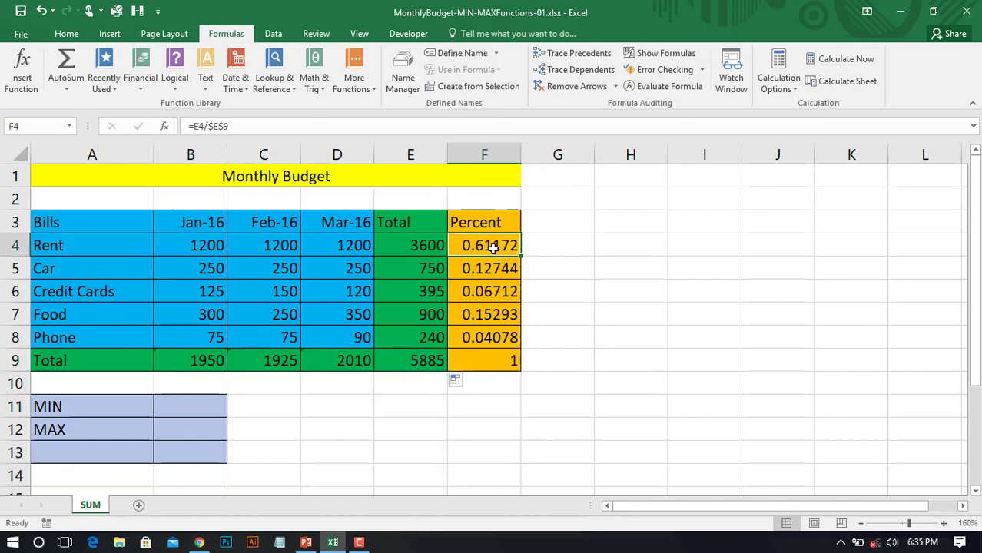
left_click(651, 317)
left_click(495, 244)
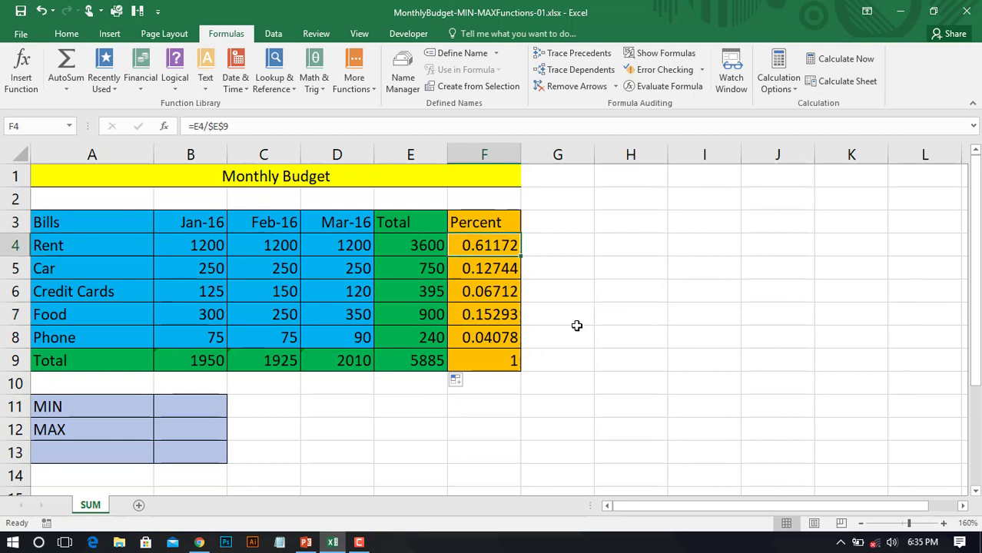
left_click(609, 308)
left_click(486, 253)
left_click(595, 296)
left_click(492, 246)
left_click(581, 271)
Format the Percent values in F4:F9 as percentages.
left_click_drag(507, 246, 508, 362)
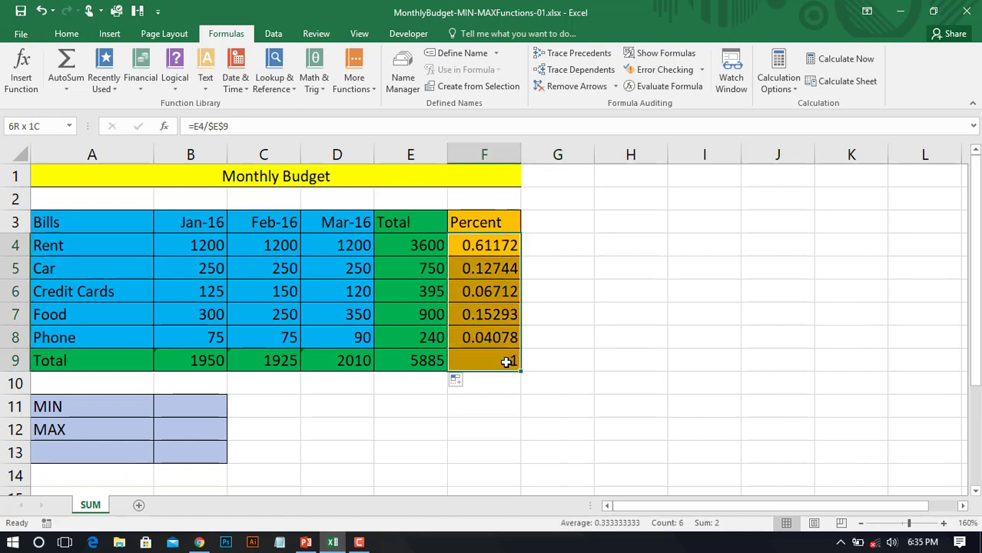
left_click(66, 33)
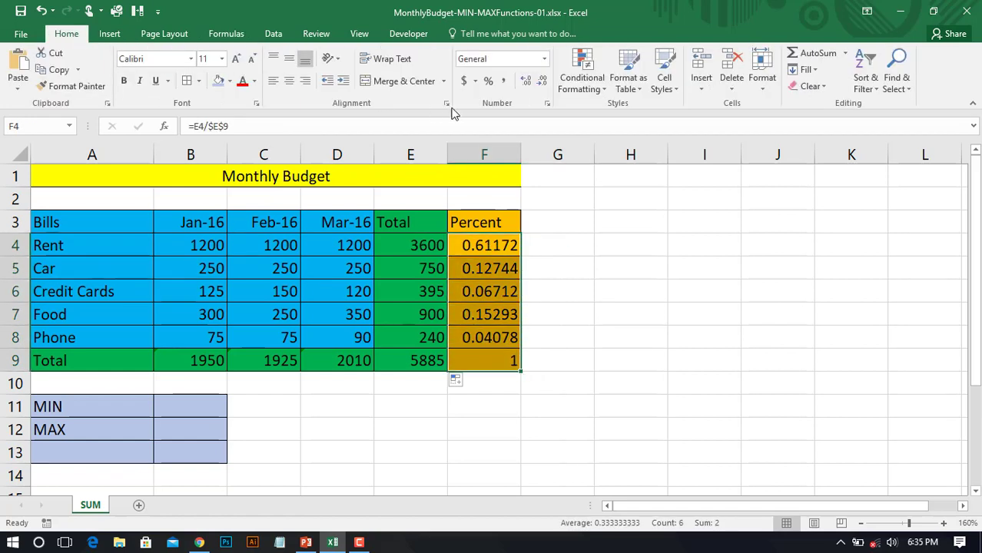
left_click(489, 80)
left_click(557, 268)
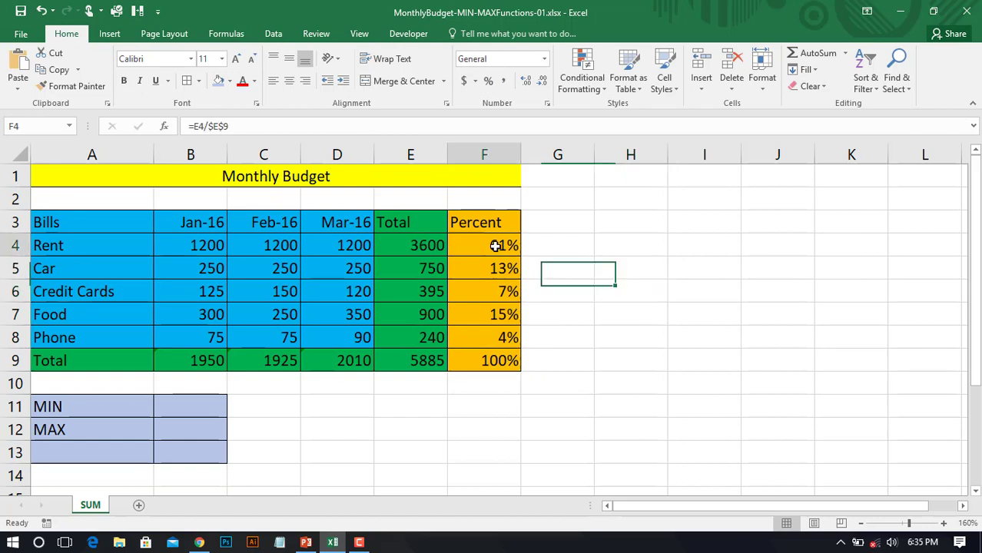
left_click_drag(492, 245, 502, 355)
left_click(410, 405)
left_click(116, 410)
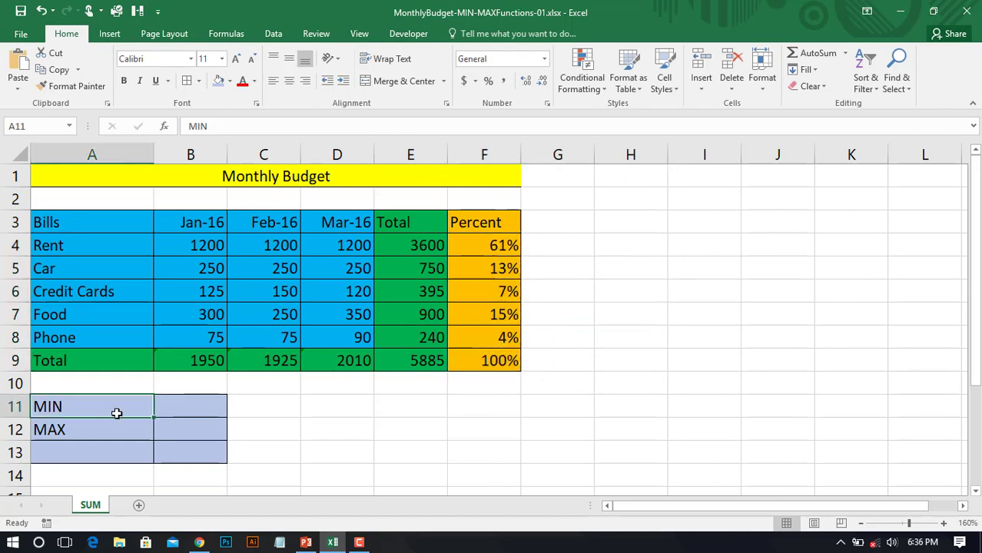
left_click(287, 421)
left_click(359, 419)
left_click(90, 409)
left_click(92, 442)
left_click(254, 453)
Enter the label AVERAGE in A13, below the MIN and MAX labels.
left_click(100, 450)
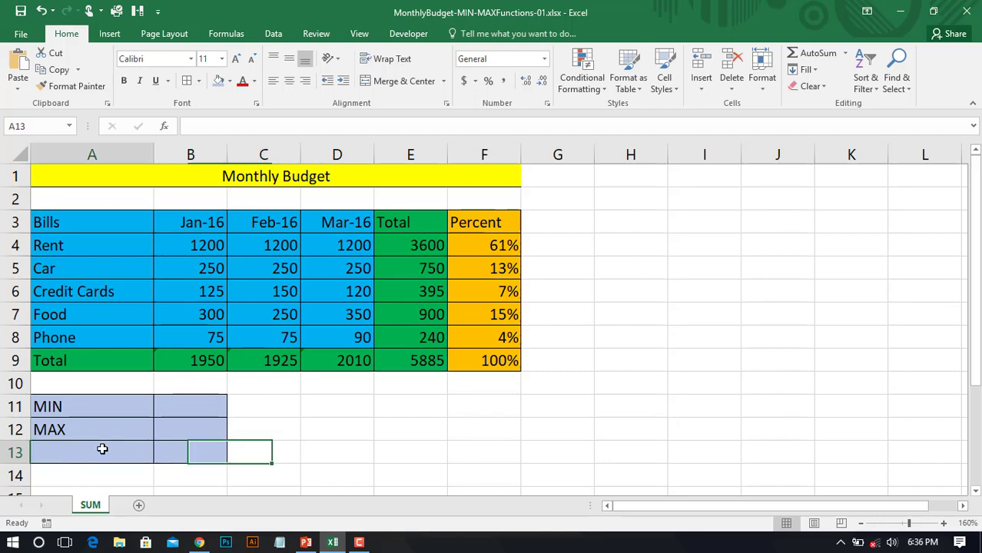
type("AV")
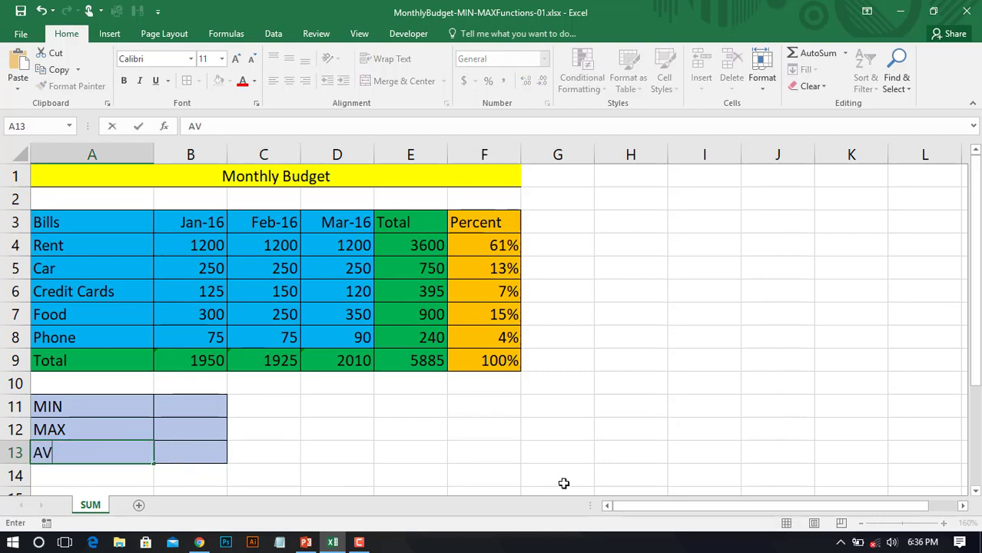
type("ERAGE")
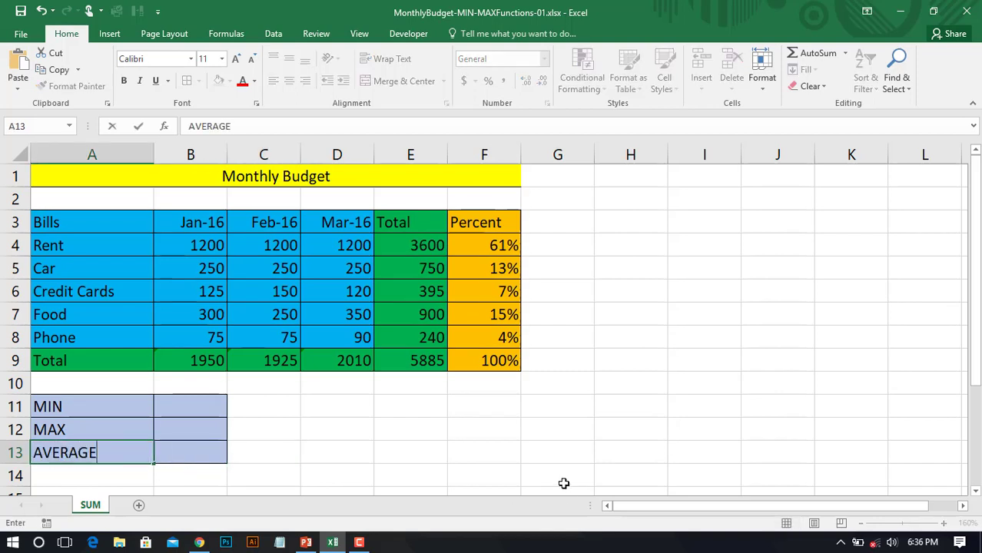
key("Return")
left_click(384, 468)
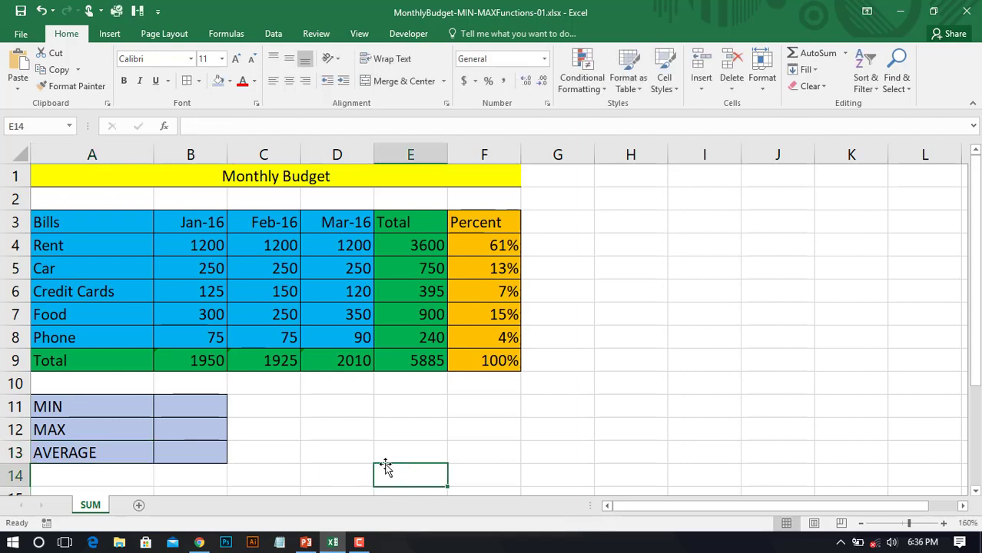
left_click(327, 433)
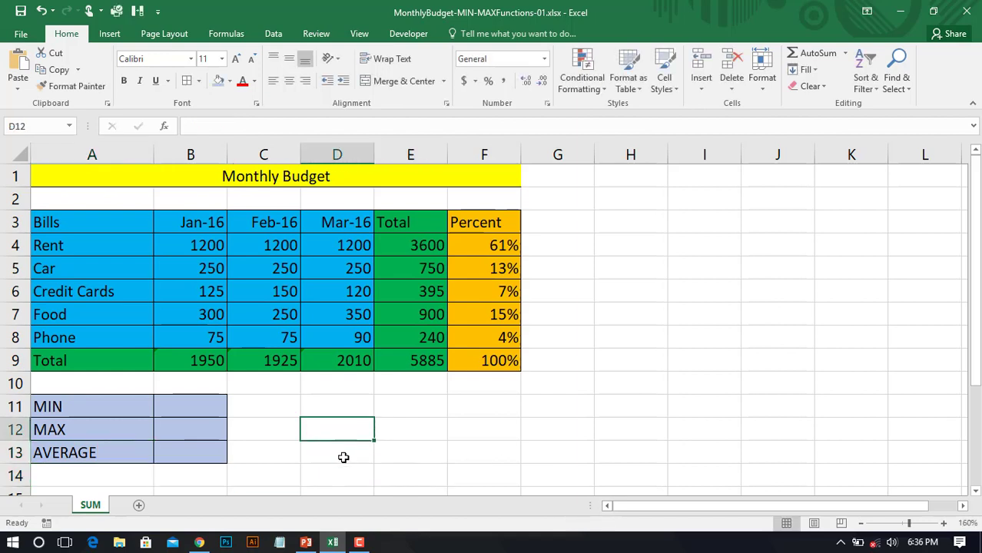
left_click(188, 411)
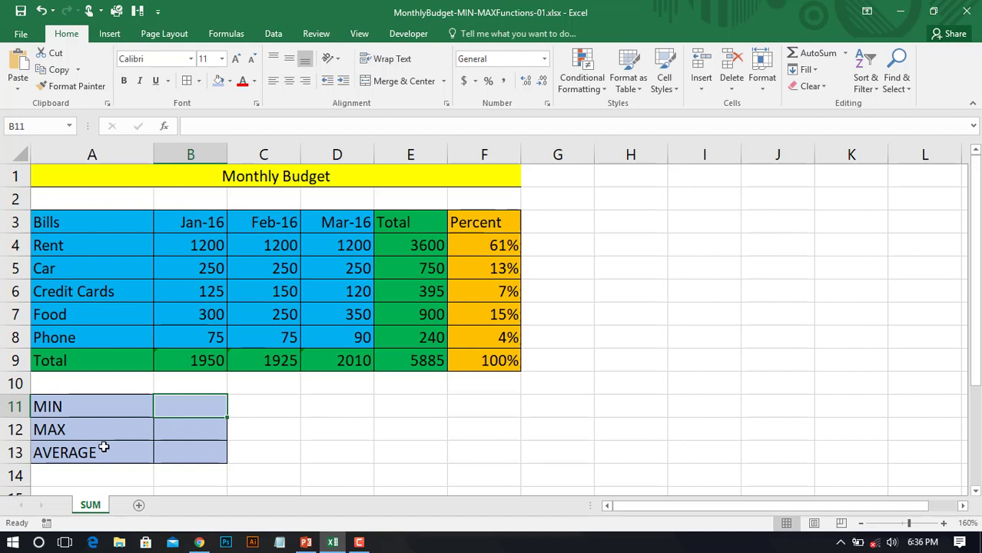
key("Return")
key("Return")
left_click(312, 458)
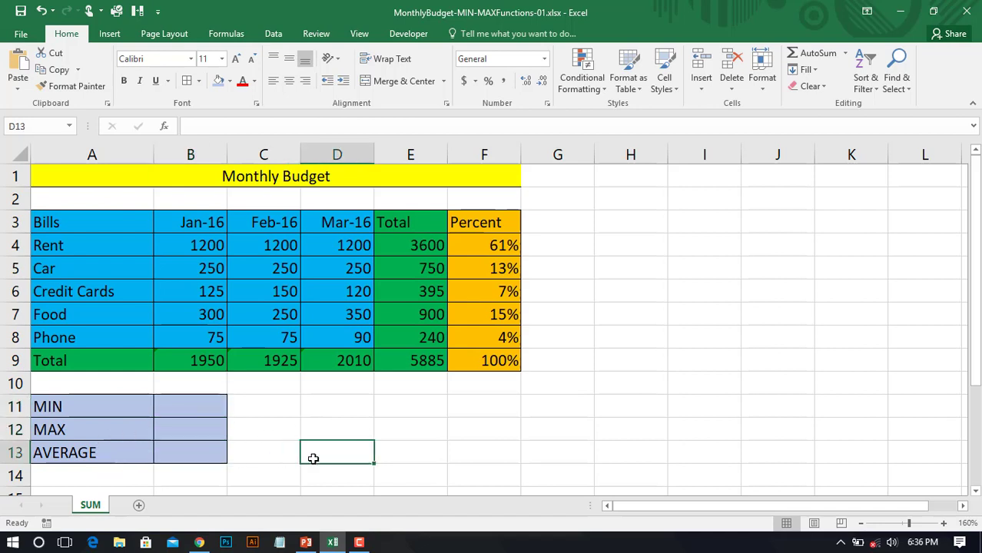
Look for the MIN function for cell B11 among the Math & Trig functions.
left_click(189, 408)
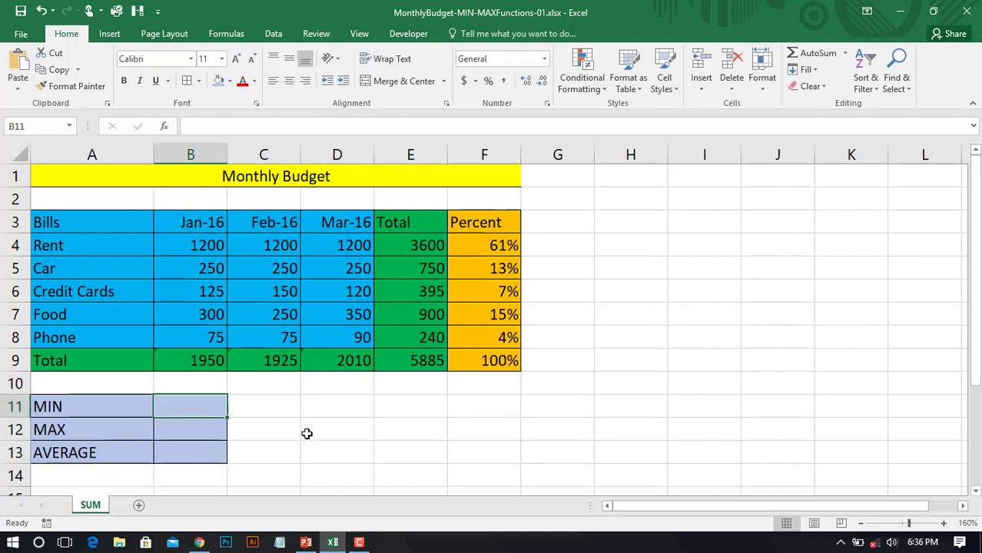
left_click(226, 34)
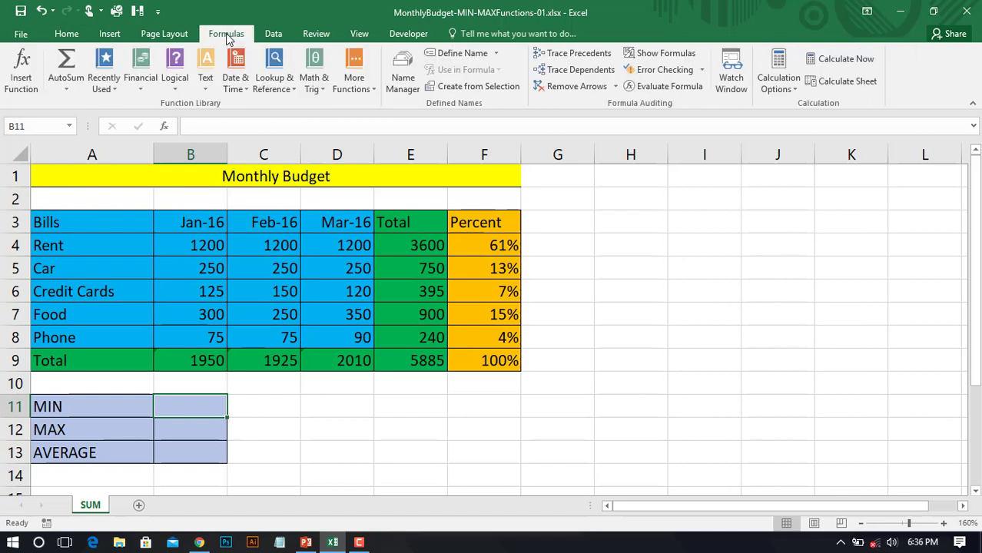
left_click(319, 89)
scroll(355, 314, "down", 8)
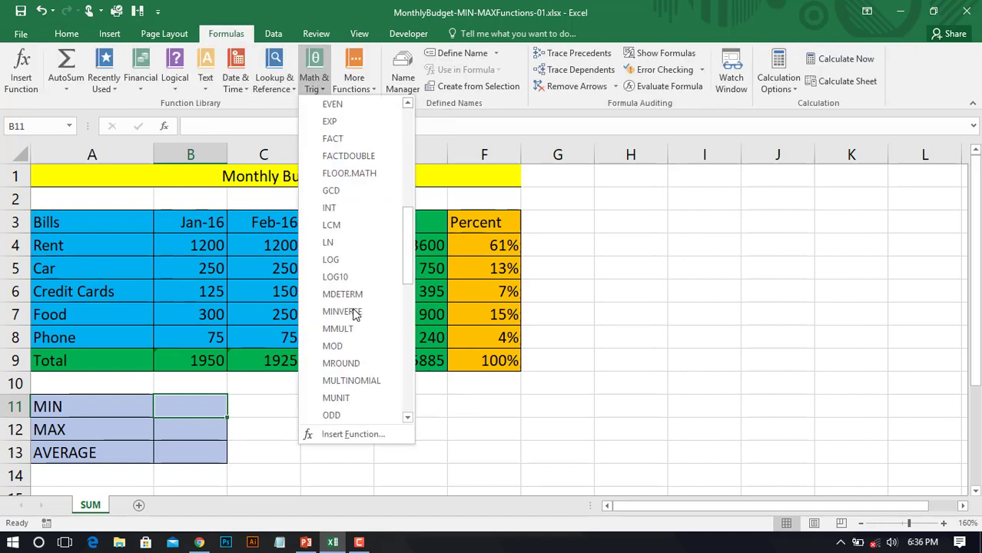
scroll(355, 314, "down", 1)
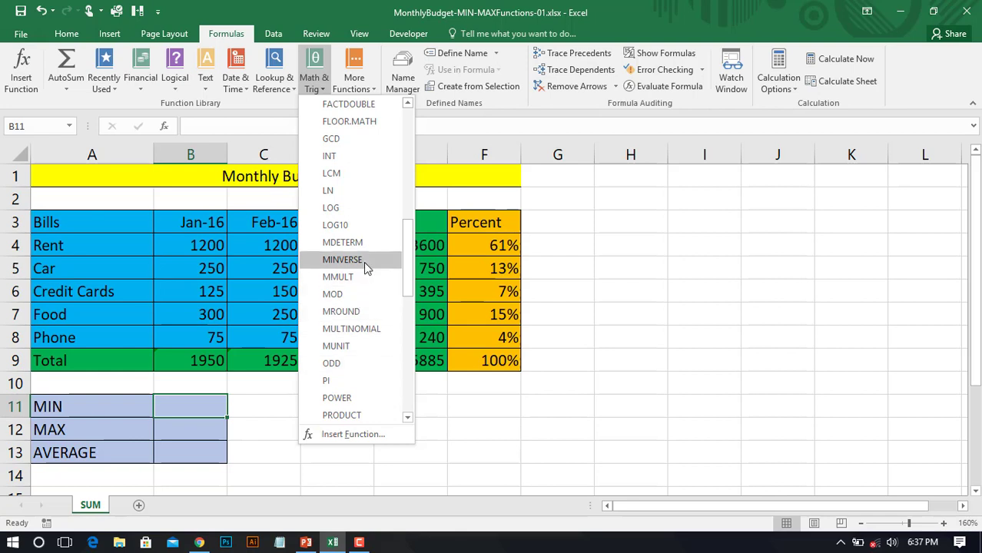
Search the Recently Used, Financial, Logical and Text function categories for MIN.
left_click(98, 102)
left_click(98, 101)
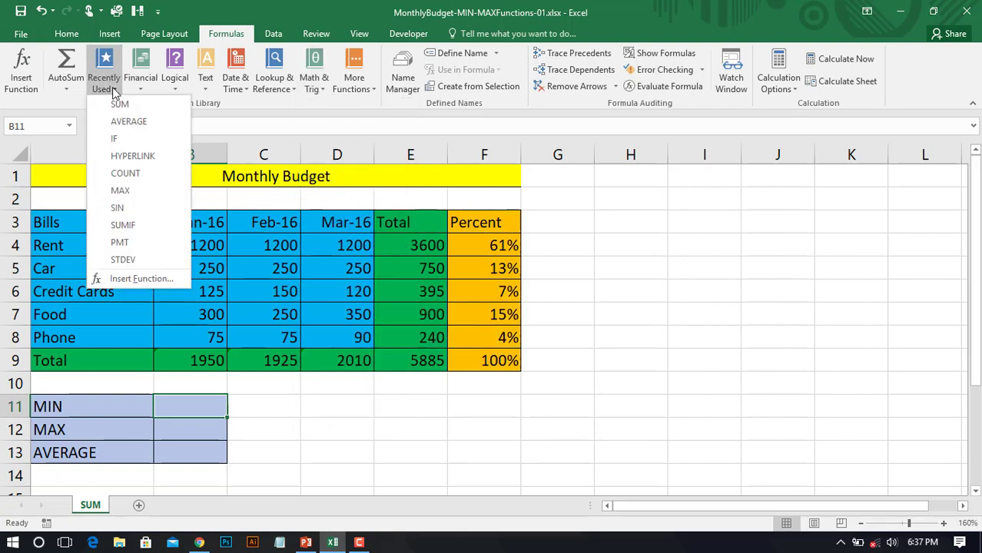
left_click(140, 90)
left_click(140, 90)
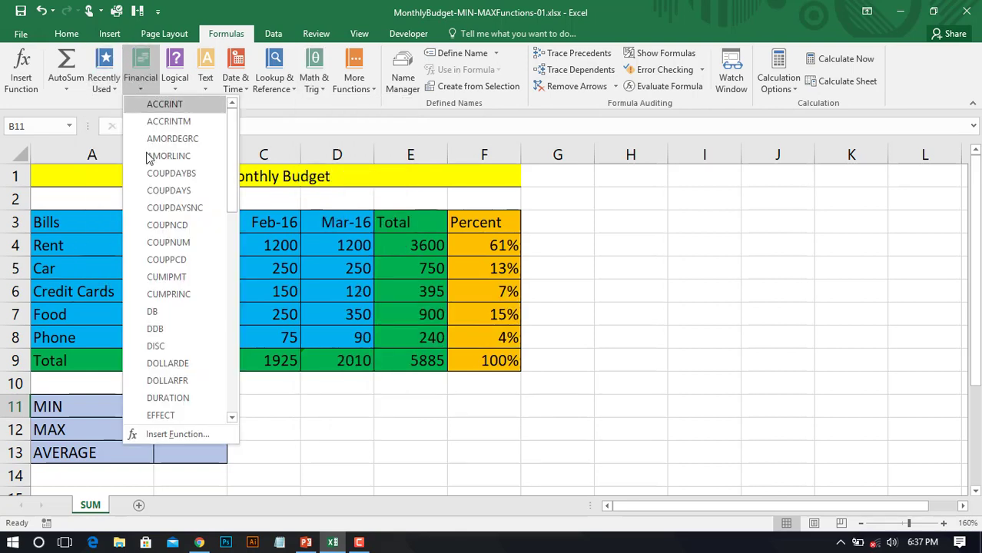
scroll(180, 346, "down", 12)
left_click(175, 90)
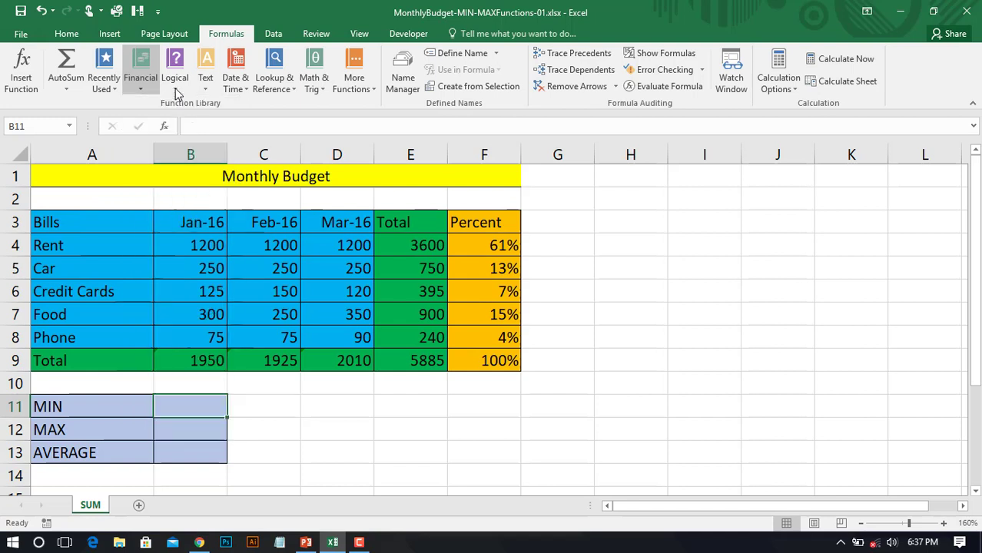
left_click(175, 90)
left_click(208, 90)
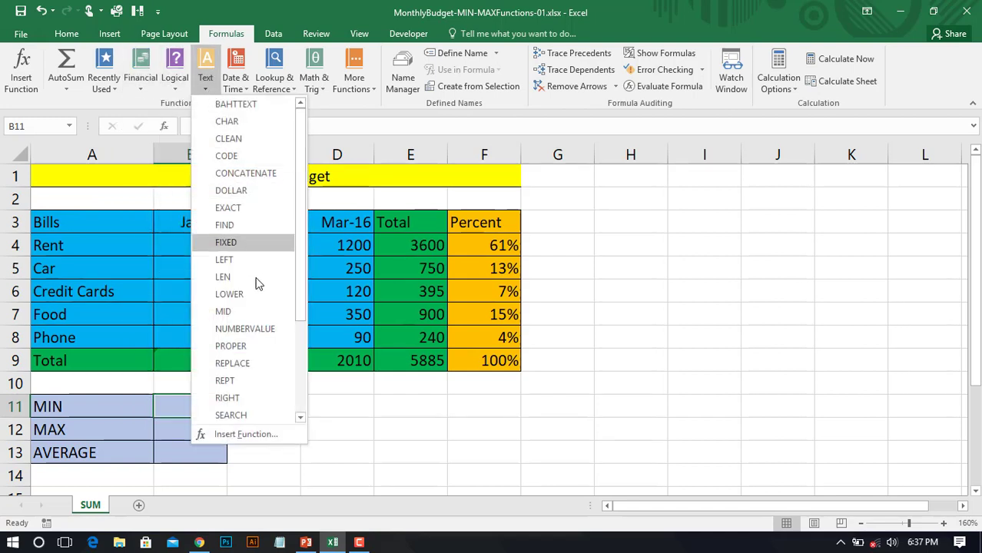
left_click(344, 110)
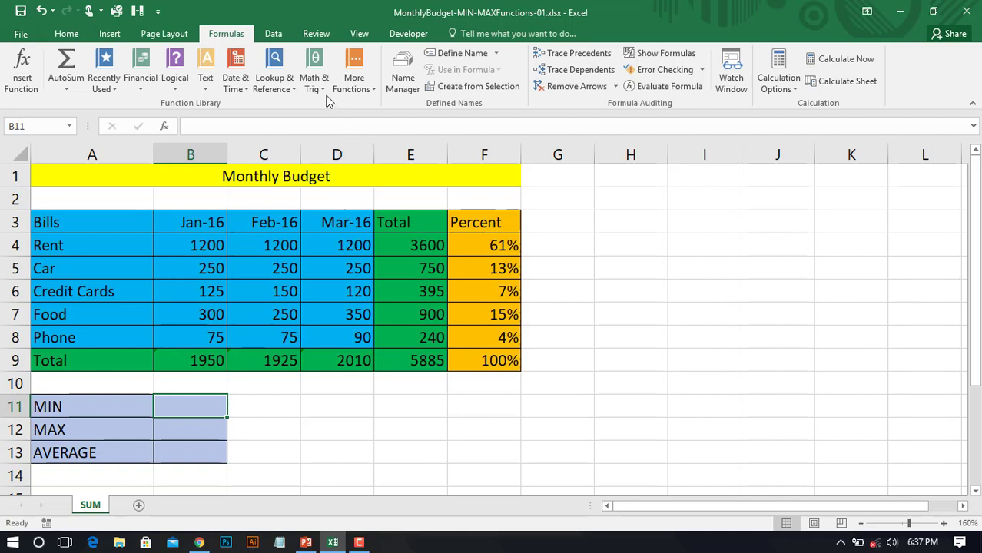
Insert the statistical MIN function in B11 with the January bills B4:B8 as its range.
left_click(354, 96)
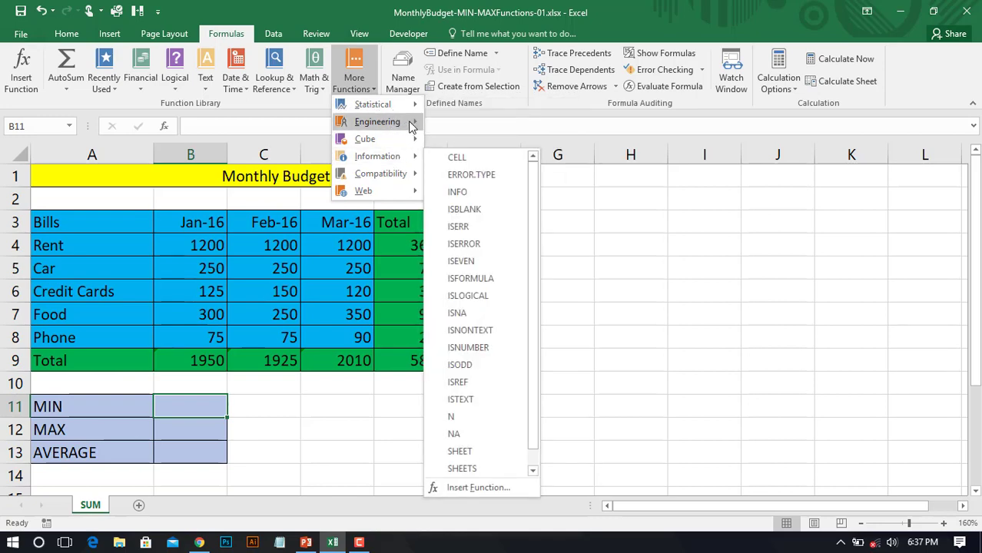
mouse_move(392, 107)
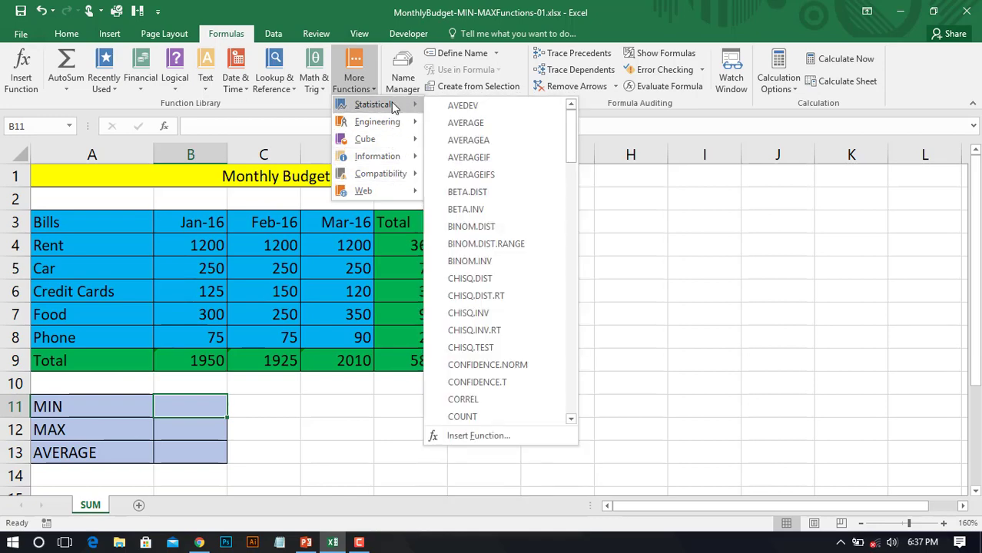
scroll(499, 277, "down", 6)
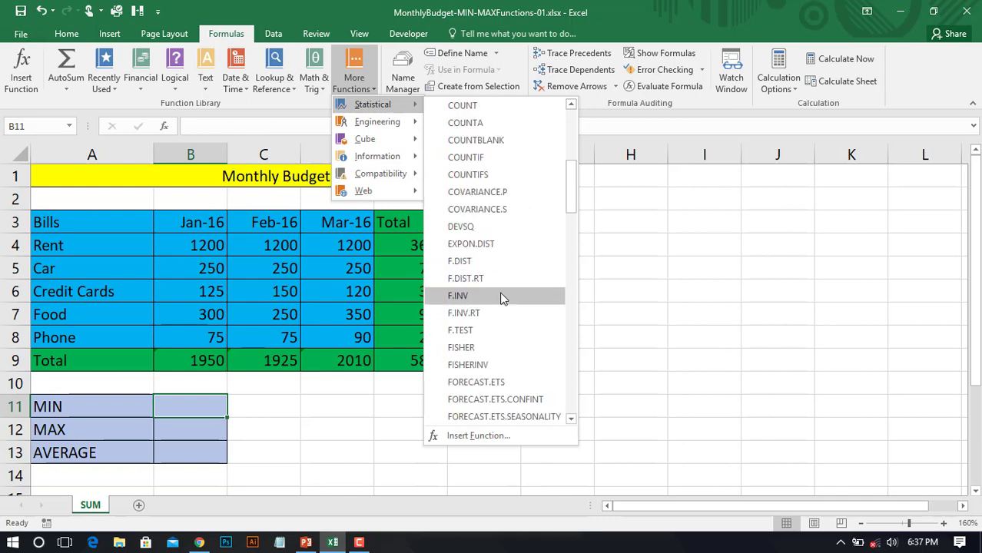
scroll(502, 285, "down", 10)
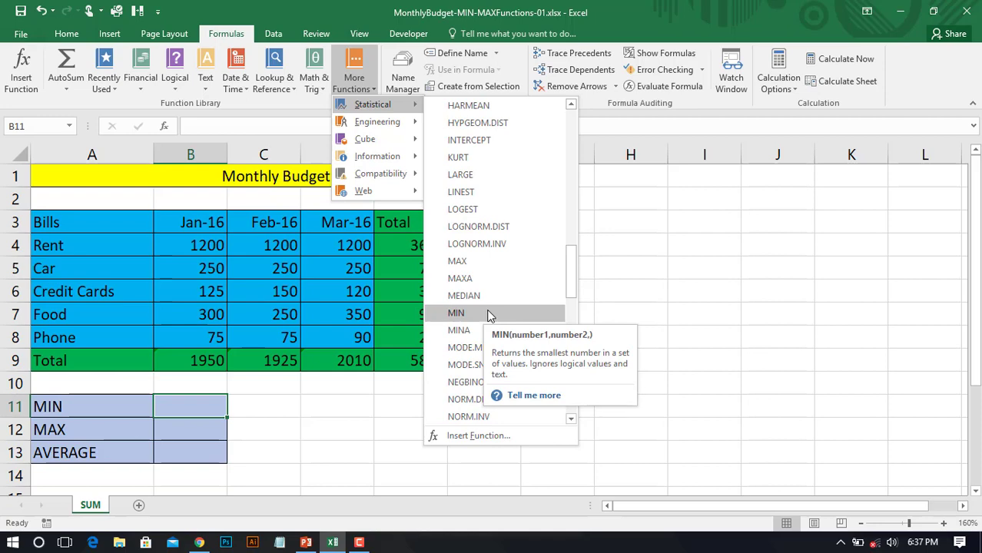
left_click(488, 313)
left_click_drag(720, 154, 663, 163)
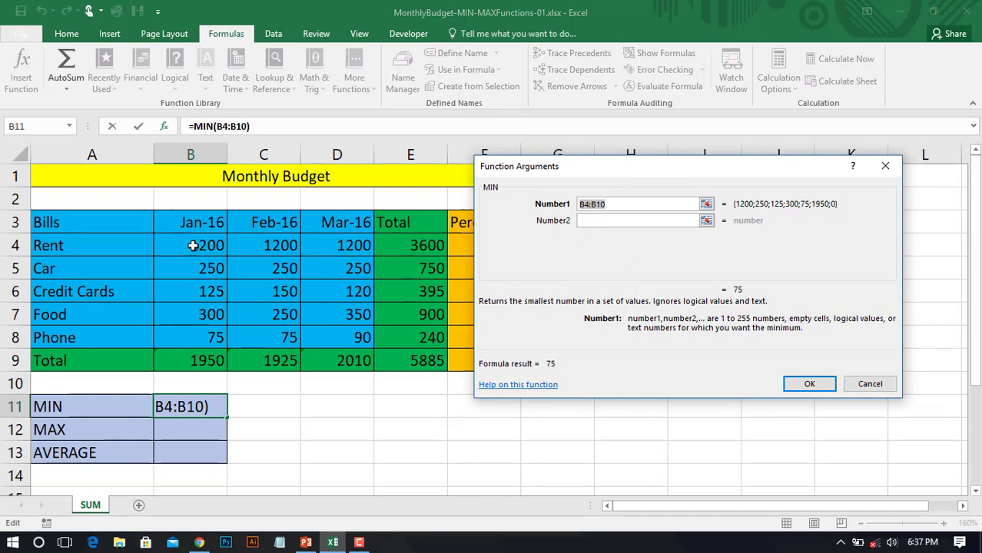
left_click(611, 205)
left_click_drag(209, 246, 206, 338)
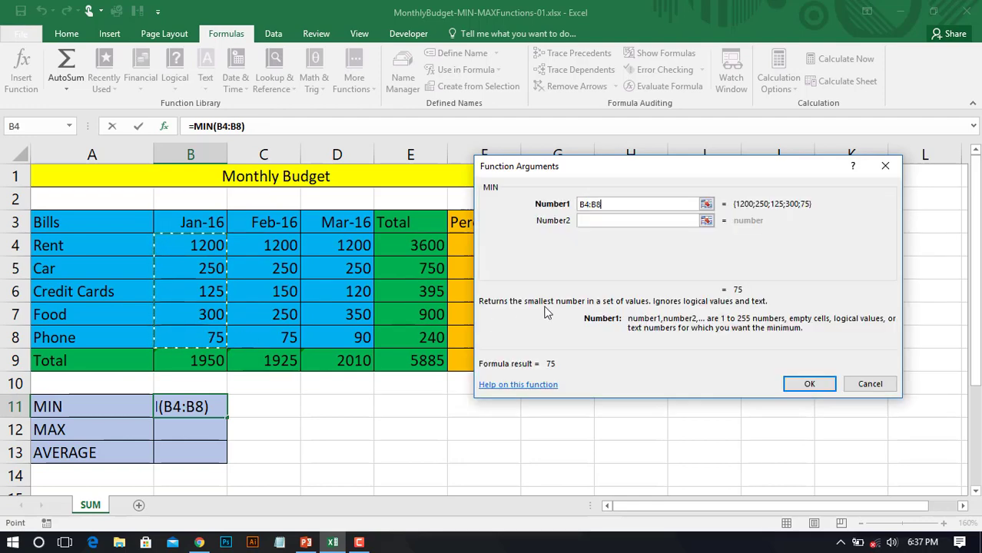
left_click(809, 384)
left_click(484, 472)
Insert the statistical MAX function in B12 over B4:B8 and compare its result with the January rent.
left_click(202, 424)
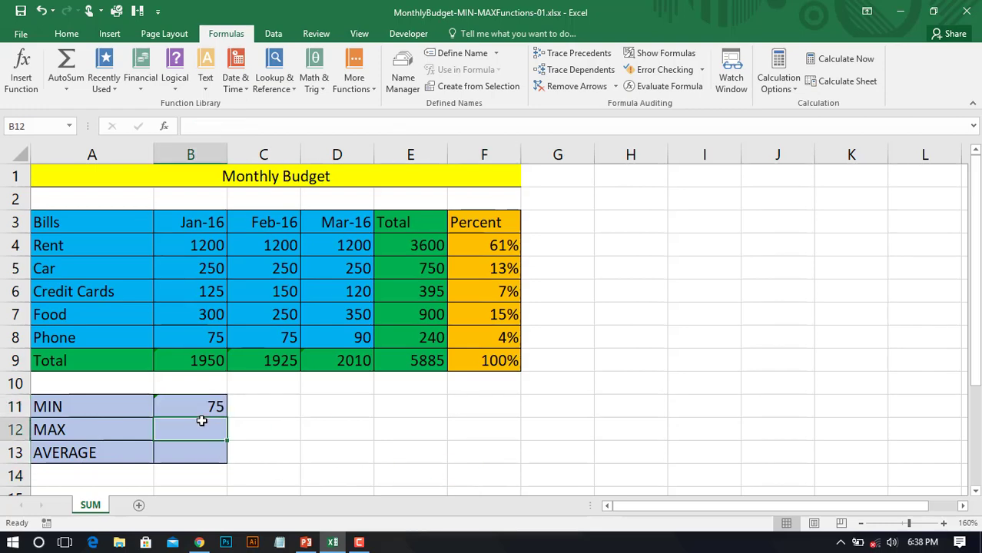
left_click(354, 76)
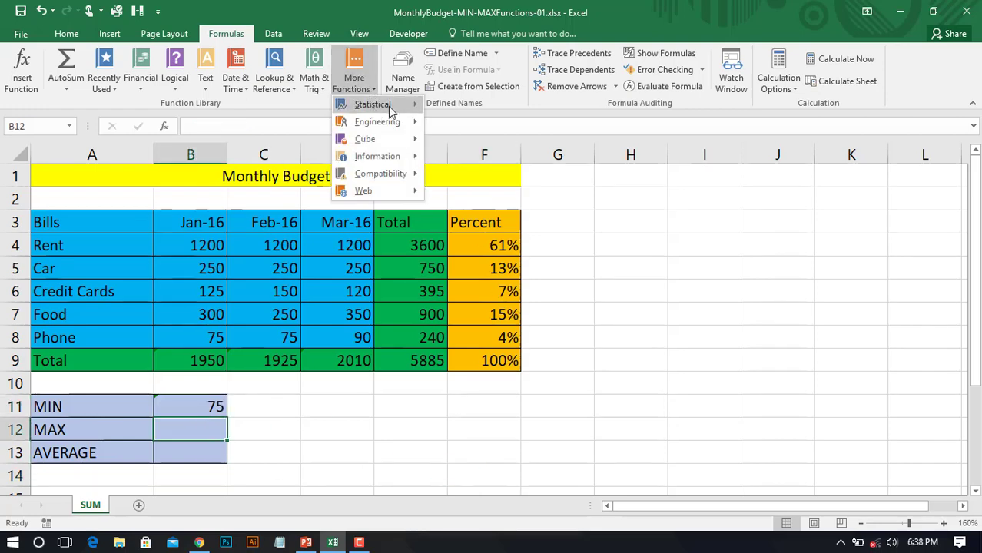
left_click_drag(571, 153, 582, 280)
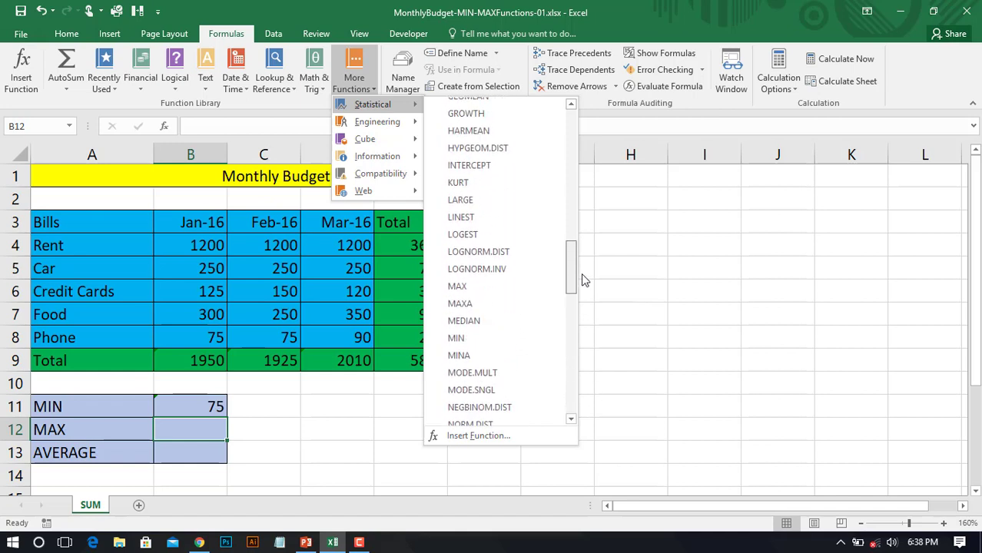
left_click(478, 287)
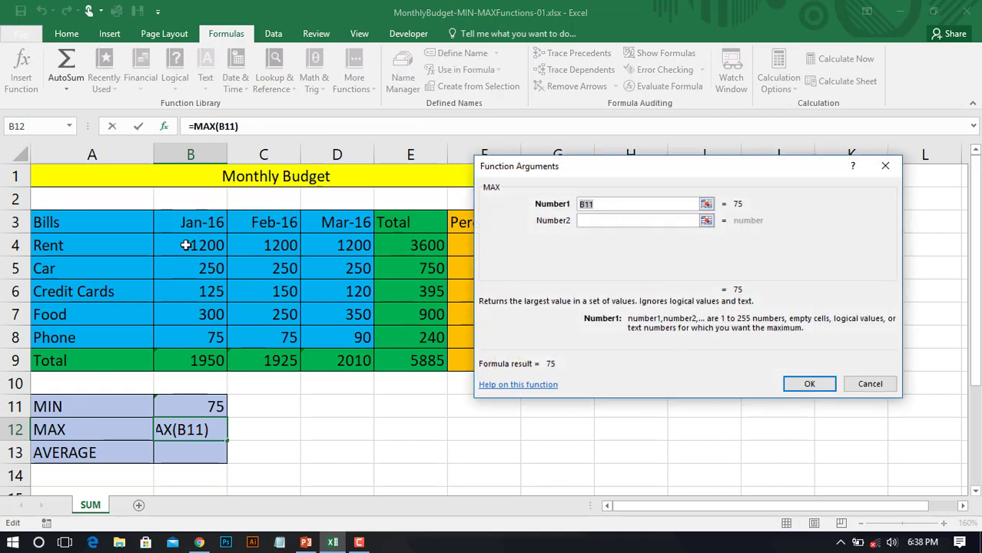
left_click_drag(186, 245, 191, 338)
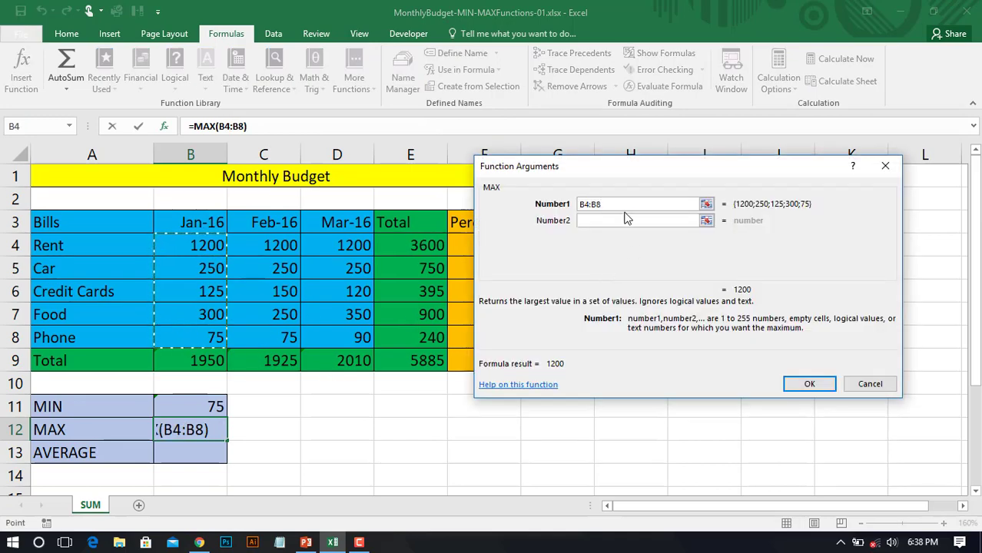
left_click(799, 391)
left_click(371, 460)
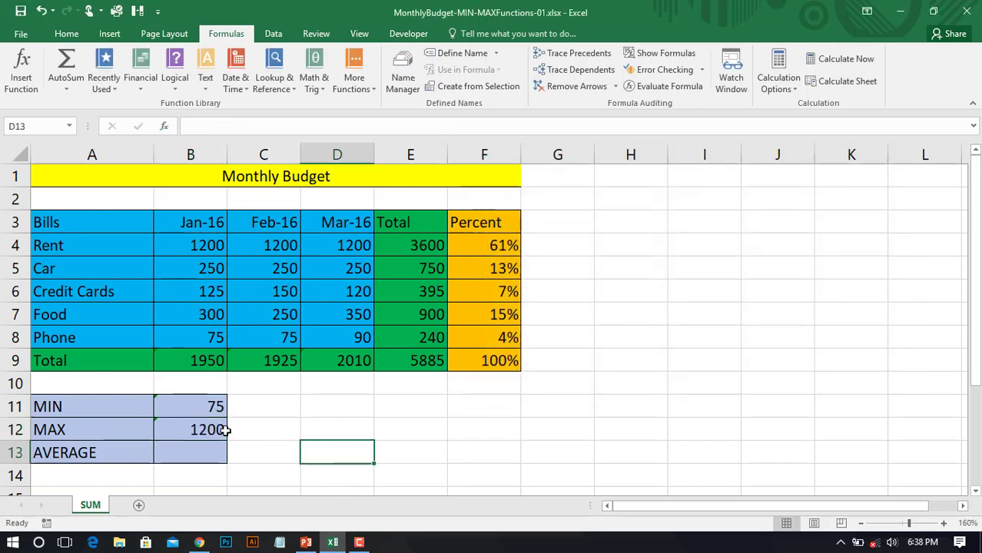
left_click(221, 430)
left_click(202, 246)
left_click(223, 431)
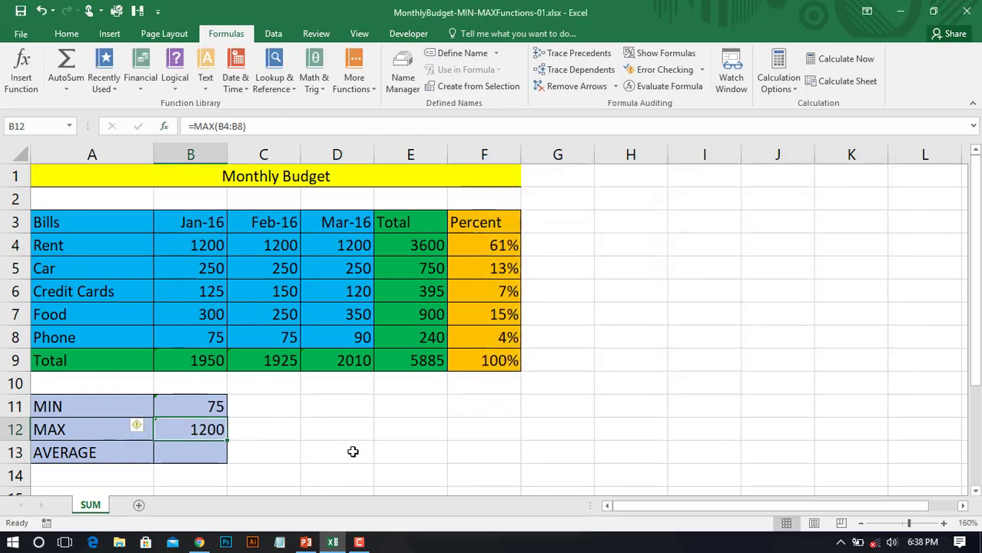
left_click(352, 452)
Enter an AVERAGE formula in B13 for the January bills B4:B8, choosing AVERAGE from the function suggestions.
left_click(192, 458)
left_click(332, 438)
left_click(89, 453)
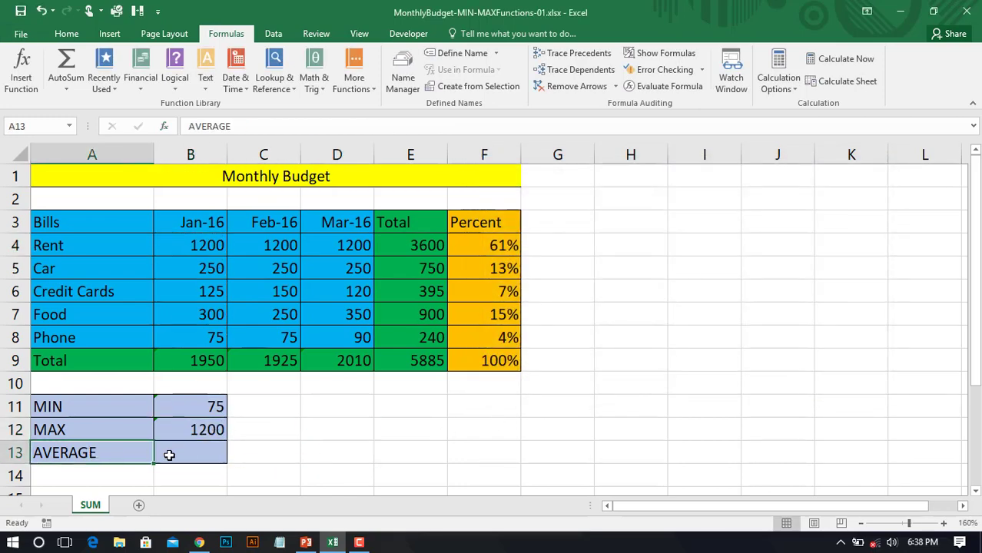
left_click(203, 454)
left_click(323, 459)
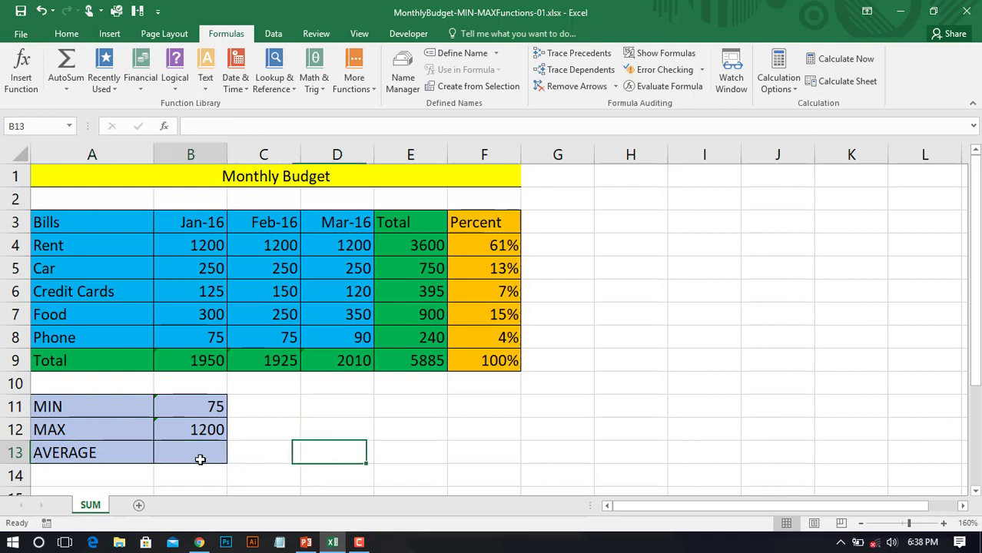
left_click(202, 458)
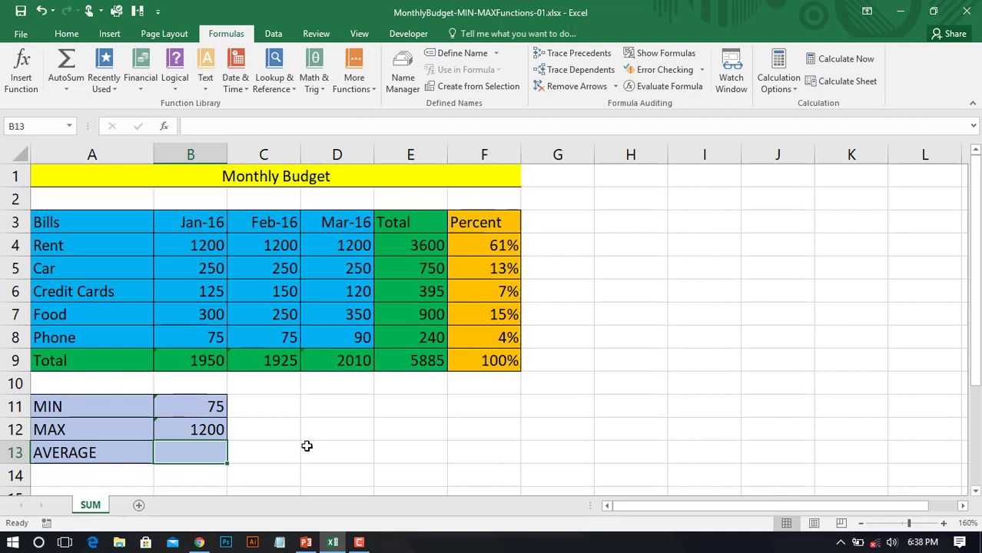
type("=")
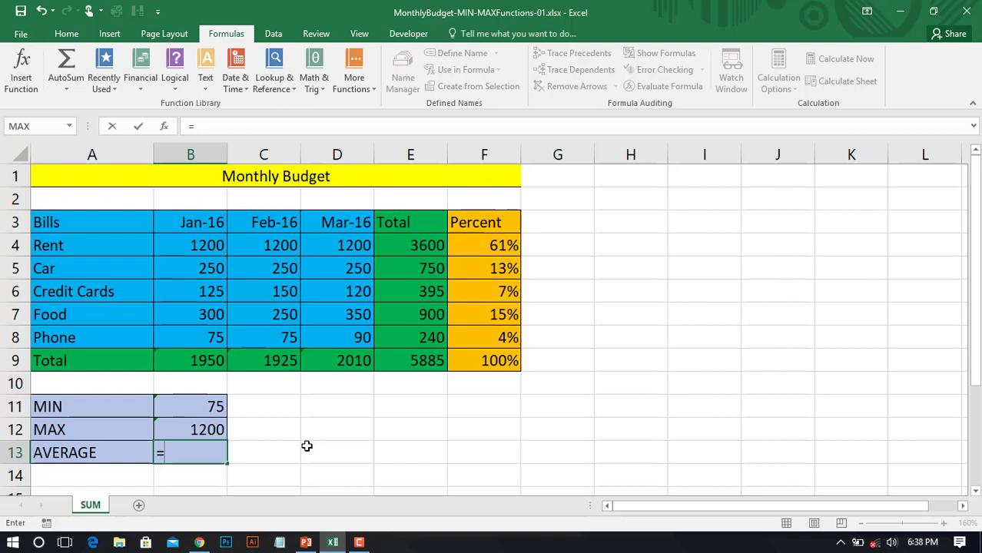
type("ave")
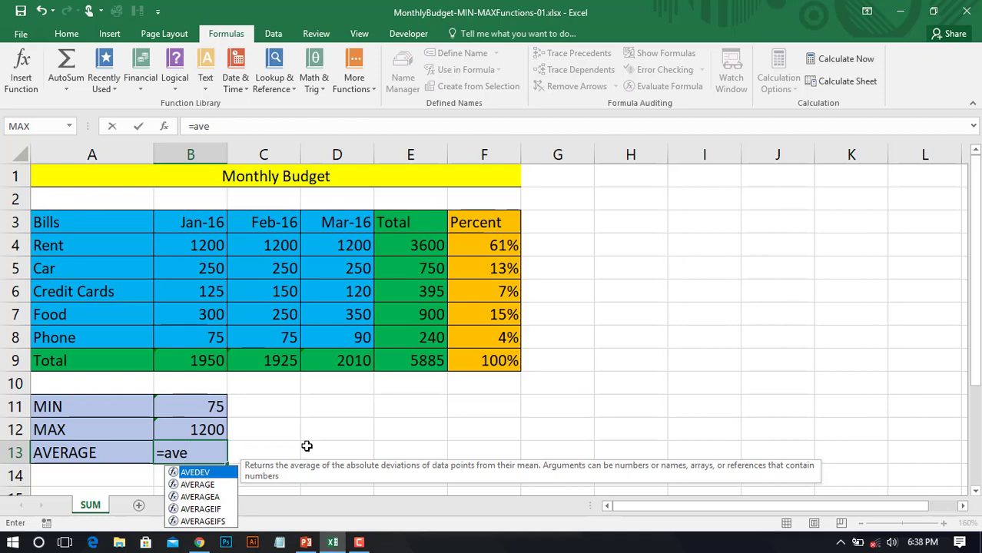
left_click(196, 487)
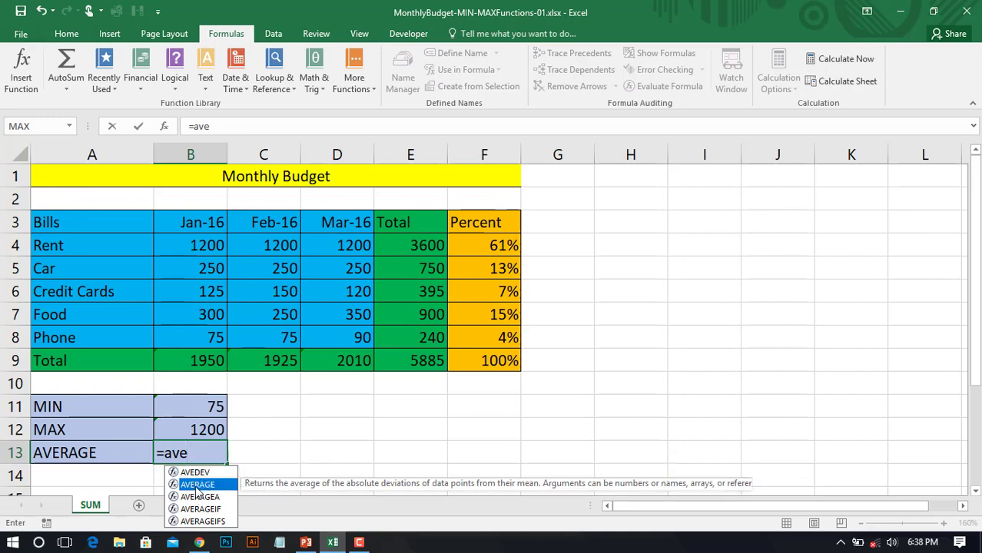
double_click(196, 487)
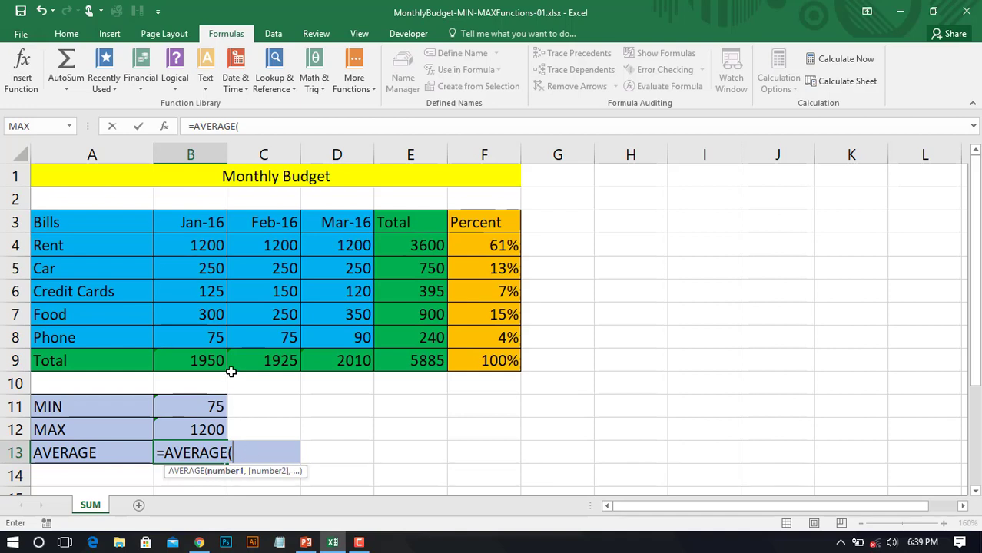
left_click_drag(178, 245, 190, 328)
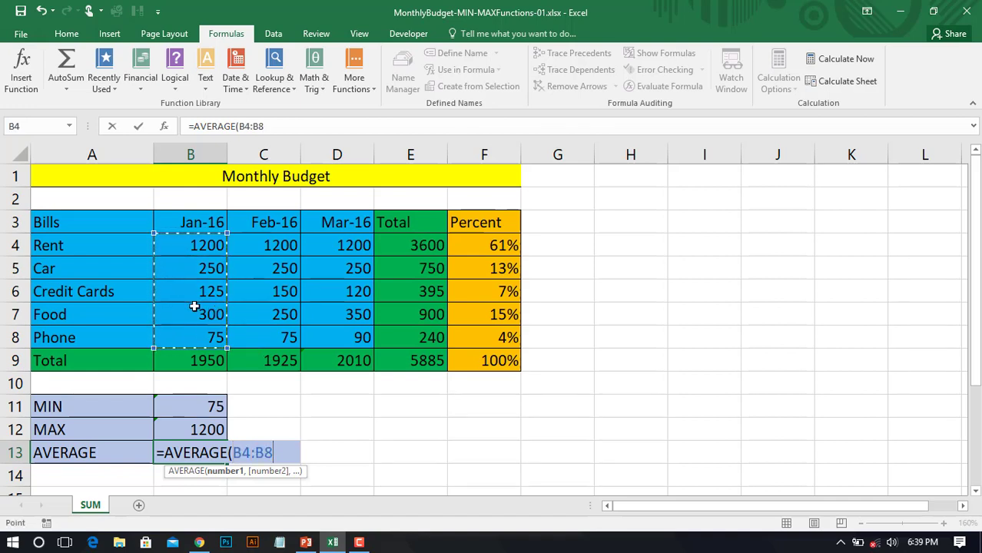
key("Return")
left_click(361, 442)
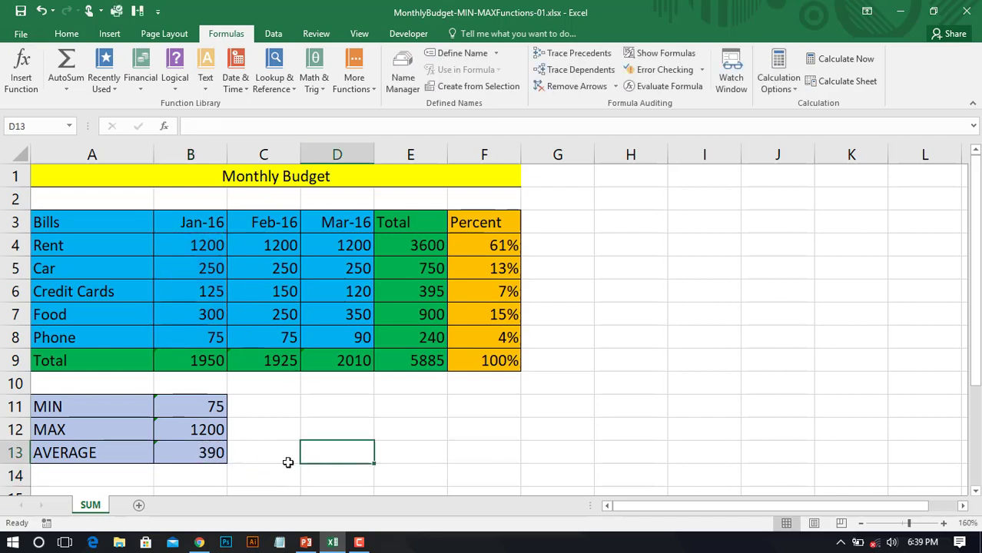
Examine the average in B13 against the individual January bills in B4:B8 and their total in B9.
left_click(208, 453)
key("Right")
key("Right")
left_click_drag(201, 255, 189, 335)
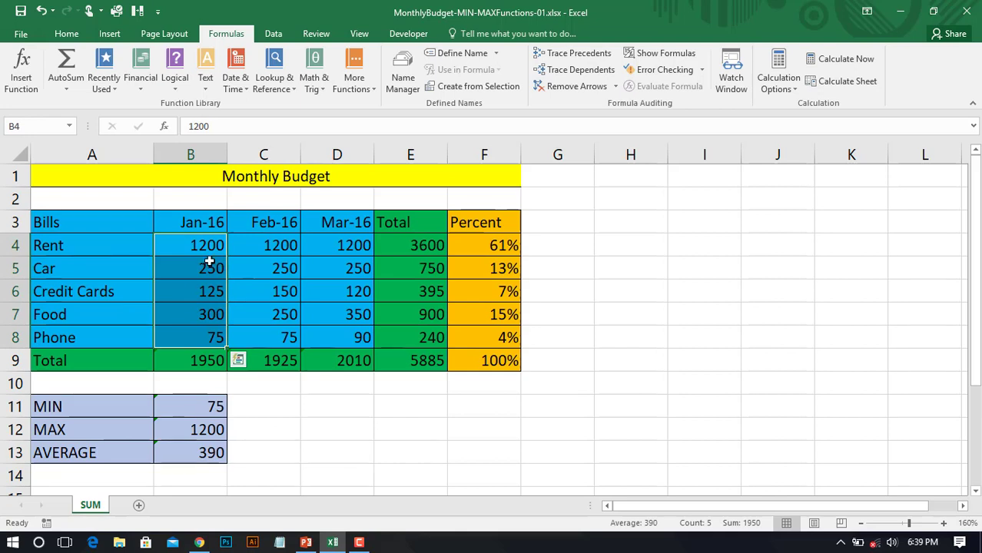
mouse_move(208, 259)
left_mouse_down()
mouse_move(201, 249)
mouse_move(201, 262)
left_mouse_up()
left_click(191, 295)
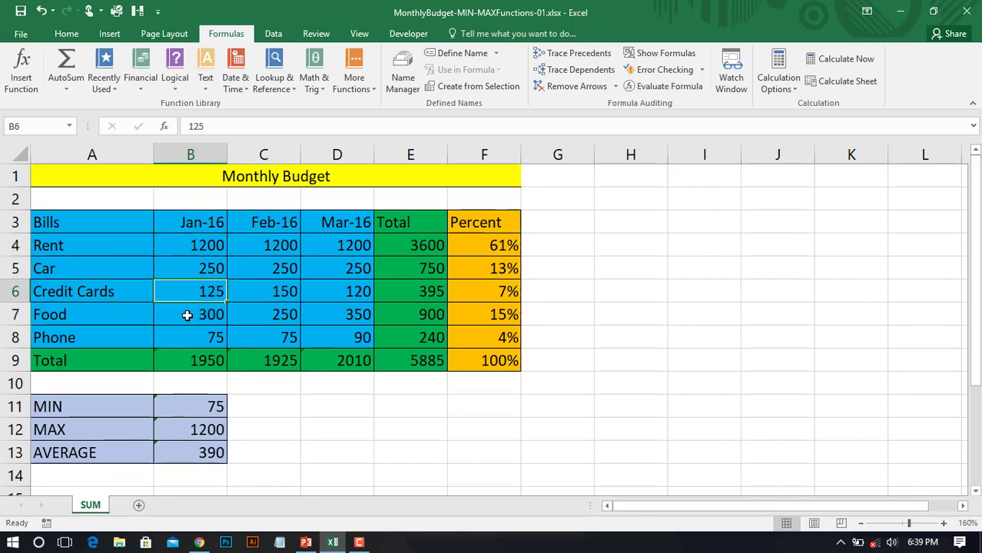
left_click(187, 315)
left_click(190, 336)
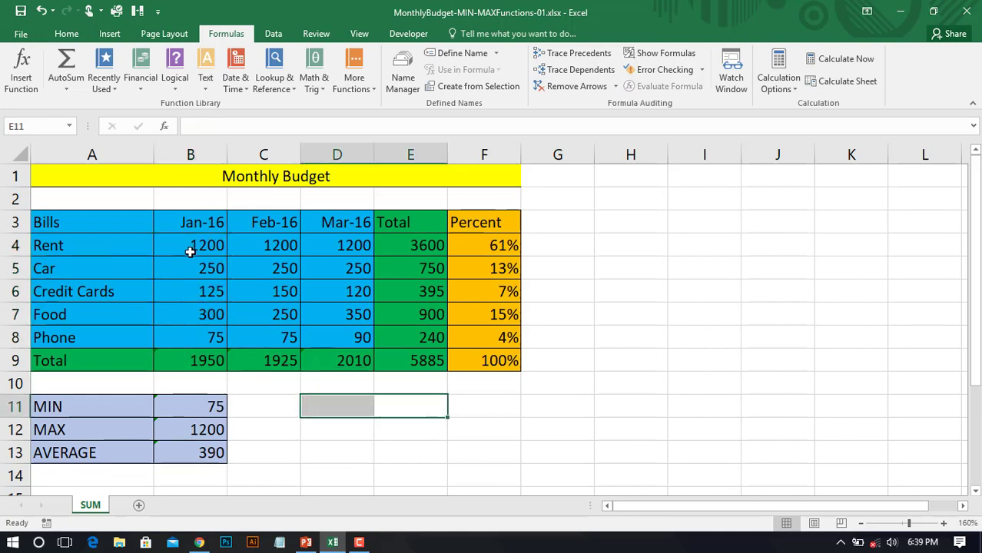
left_click_drag(193, 249, 202, 340)
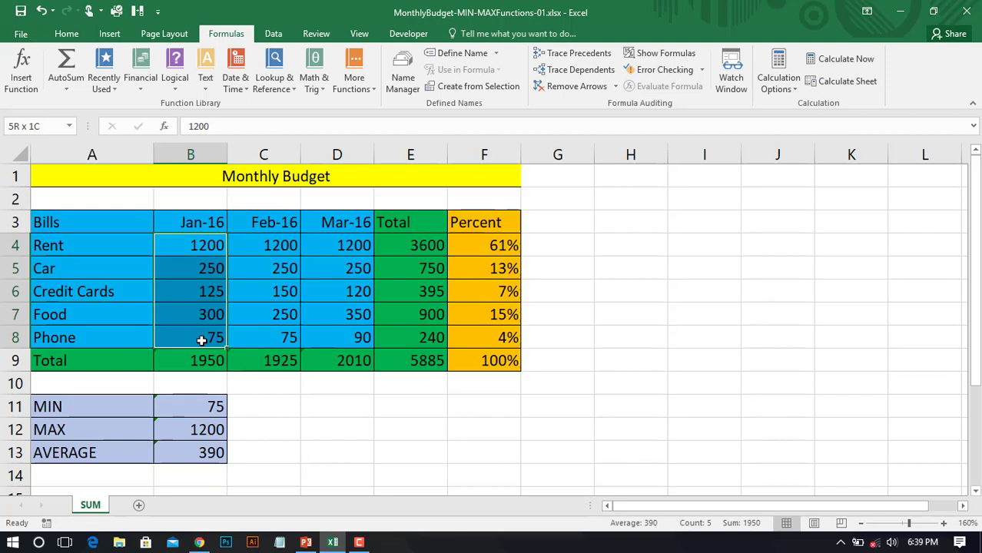
left_click(187, 457)
left_click(333, 445)
left_click_drag(186, 337, 189, 244)
left_click(188, 370)
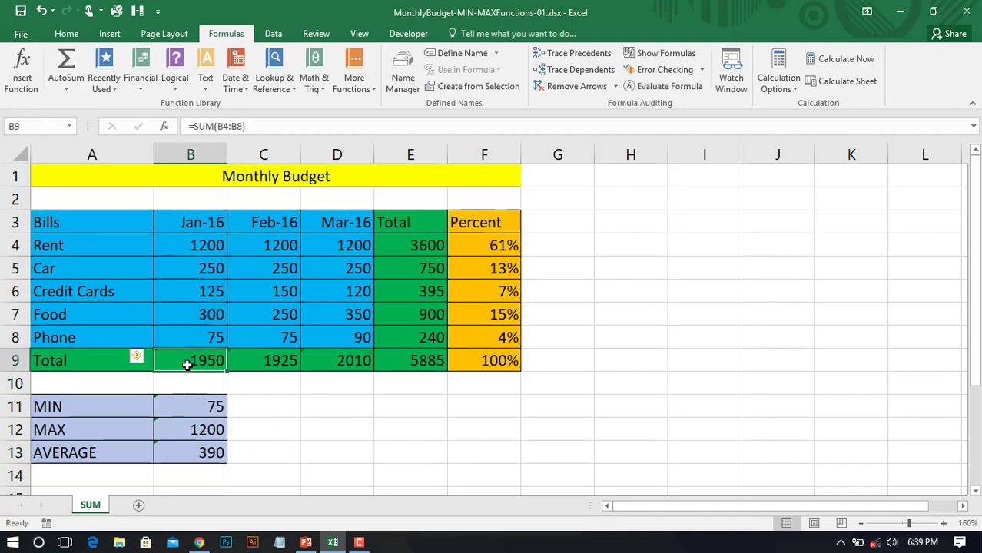
left_click(325, 422)
left_click(211, 452)
left_click(327, 450)
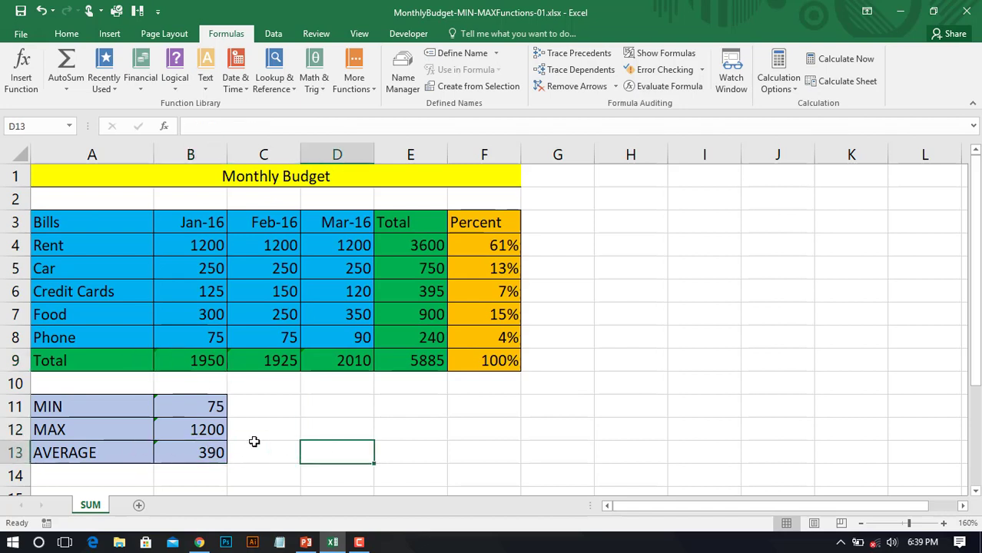
Check the average by multiplying B13 by the number of bills in D13, and compare the product with the January total in B9.
left_click(254, 444)
left_click(348, 455)
type("=")
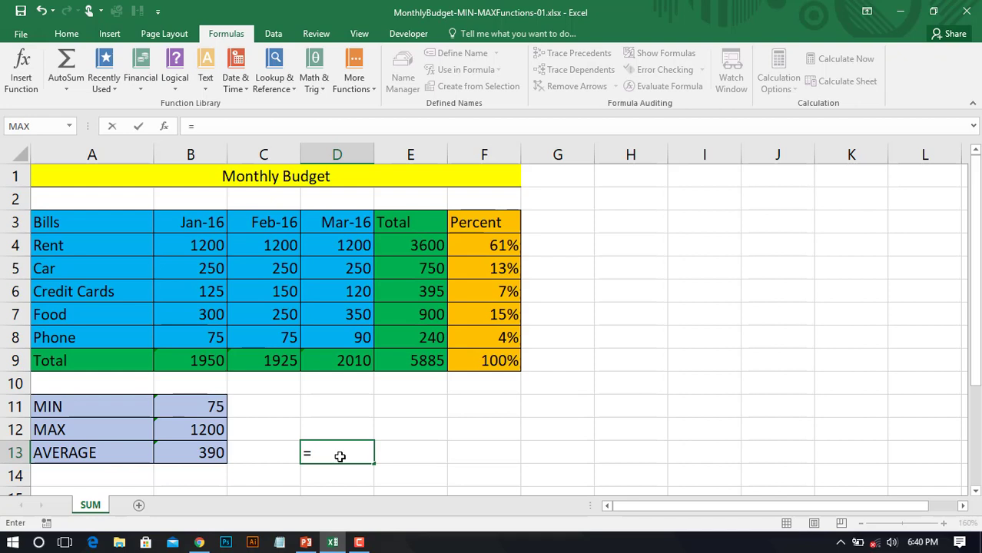
left_click(194, 452)
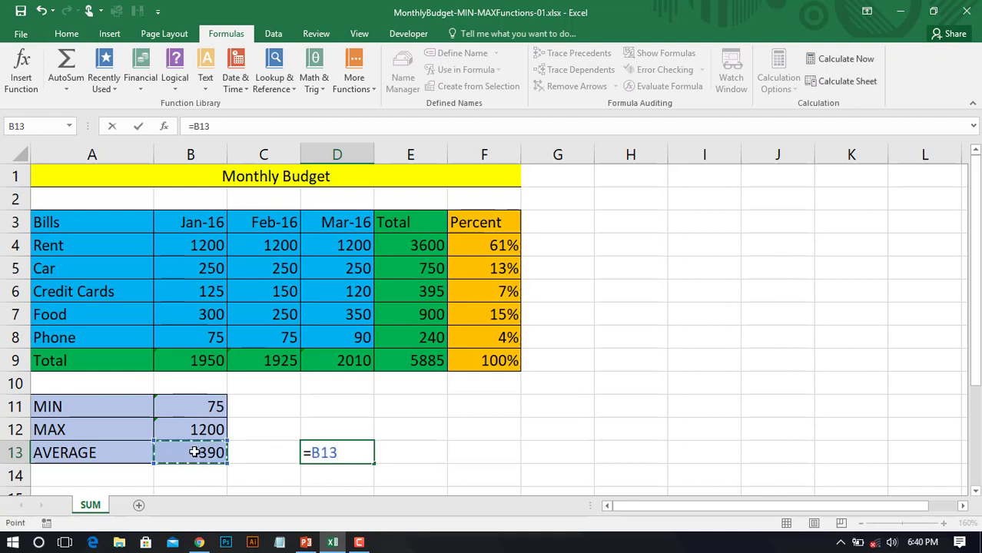
type("*")
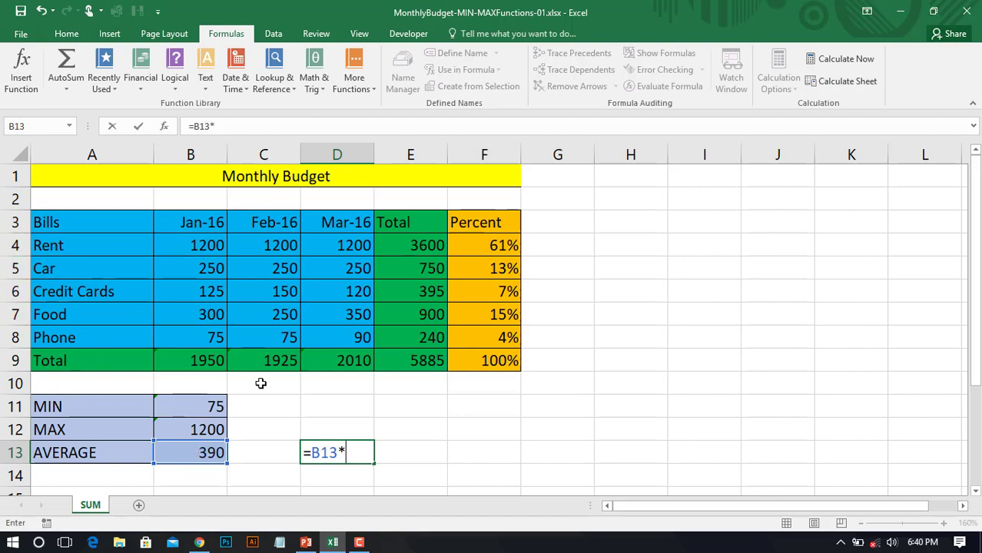
key("Return")
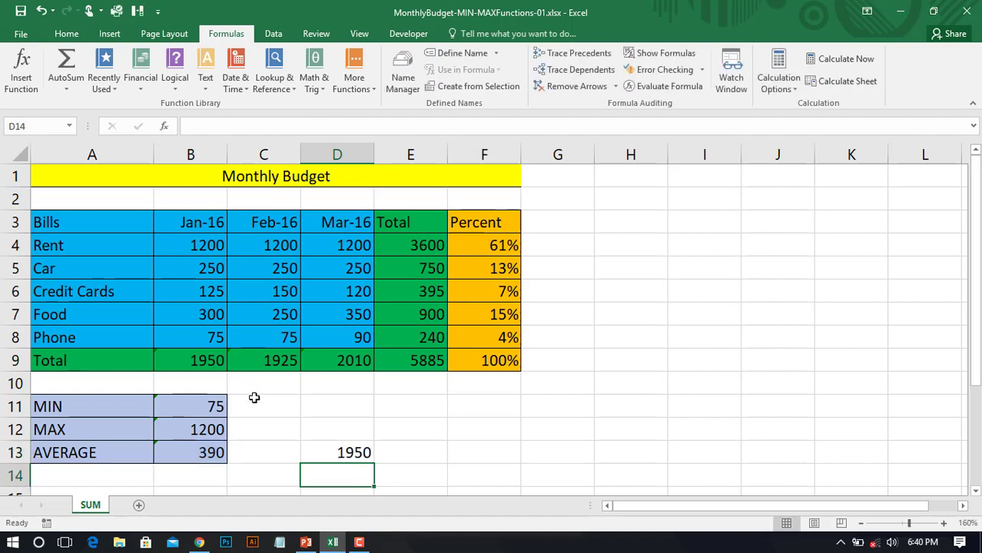
left_click(331, 451)
left_click(197, 363)
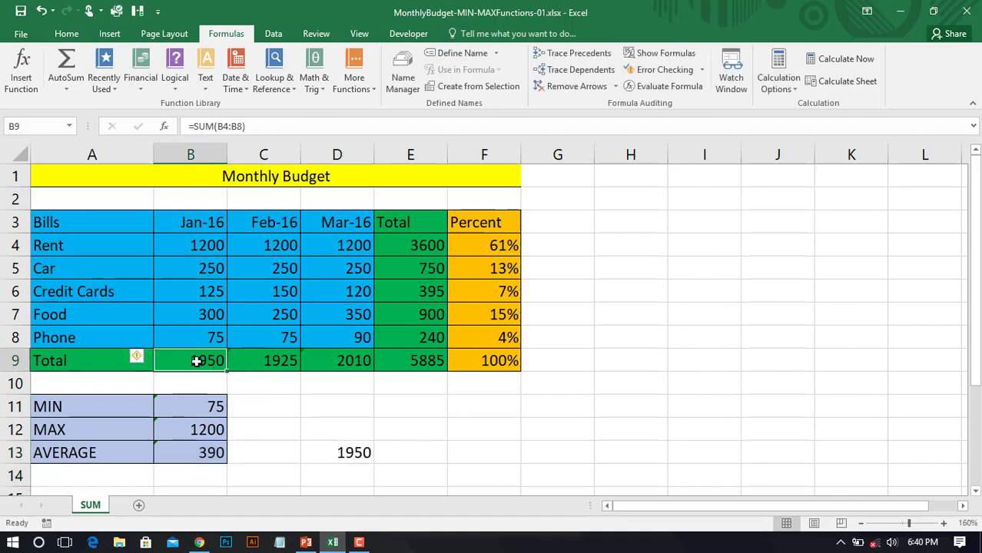
Delete the check formula from D13.
left_click(432, 441)
key("Left")
key("Delete")
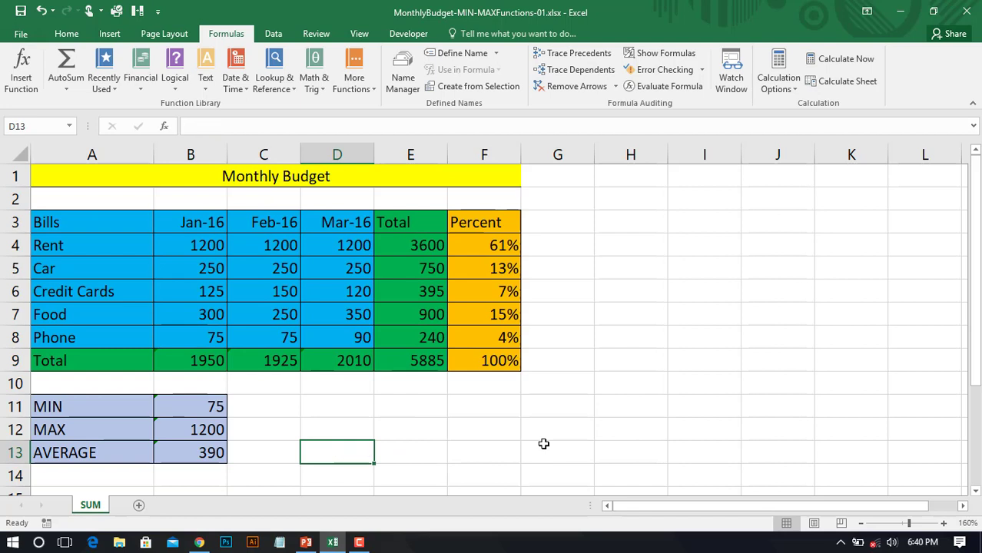